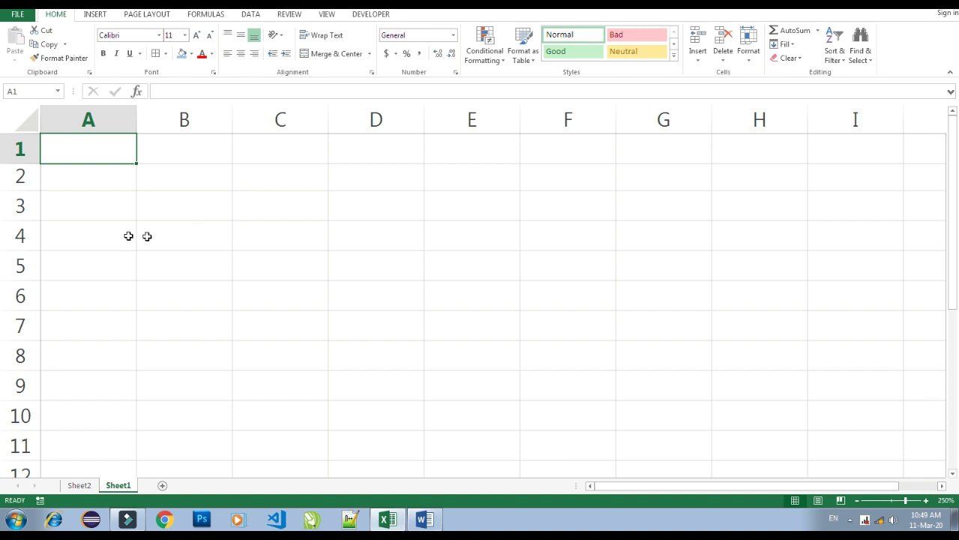
Enter the heading 'S No.' in A1 and the first serial number 1 in A2.
type("S")
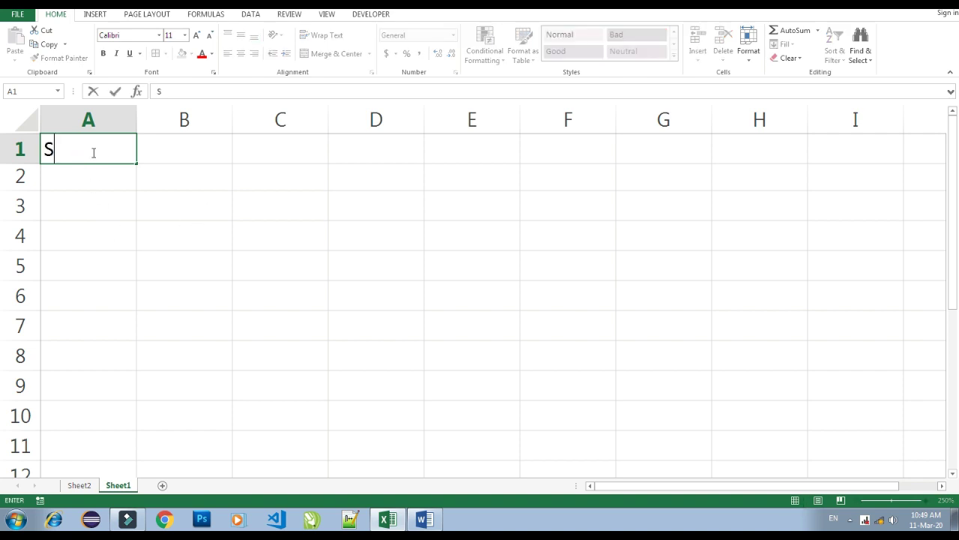
type(" No.")
key("Return")
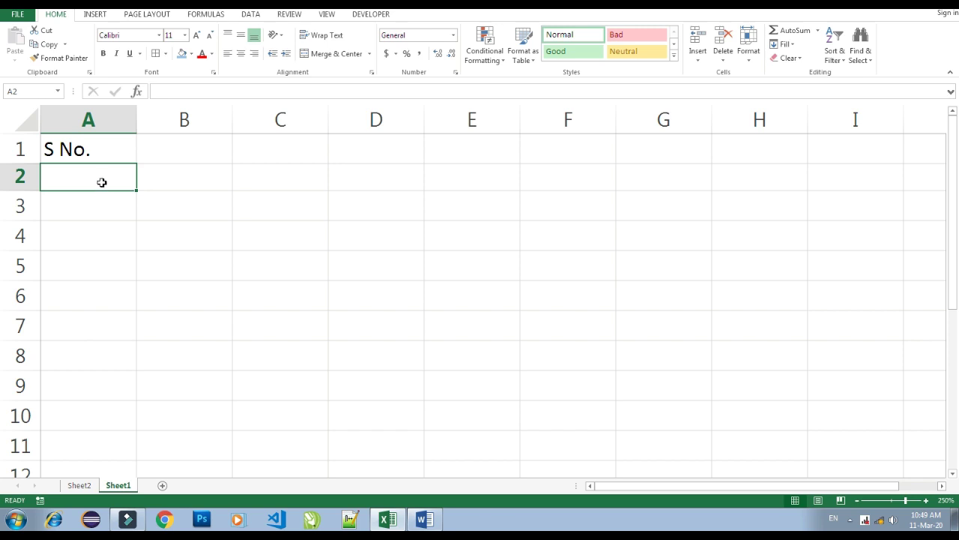
type("1")
key("Return")
Fill A2:A11 with a linear series from 1 to 10, step 1.
left_click(95, 177)
left_click_drag(104, 174, 104, 438)
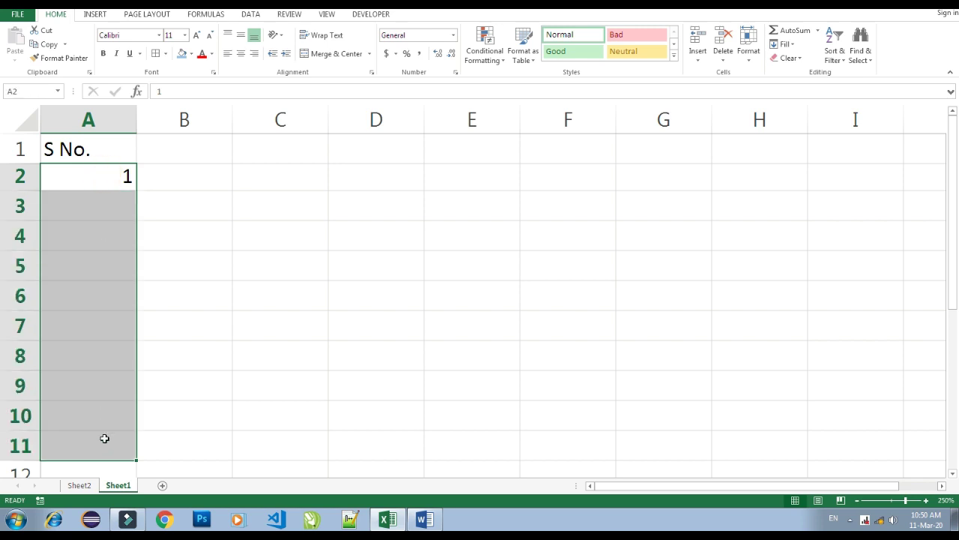
key("alt+e")
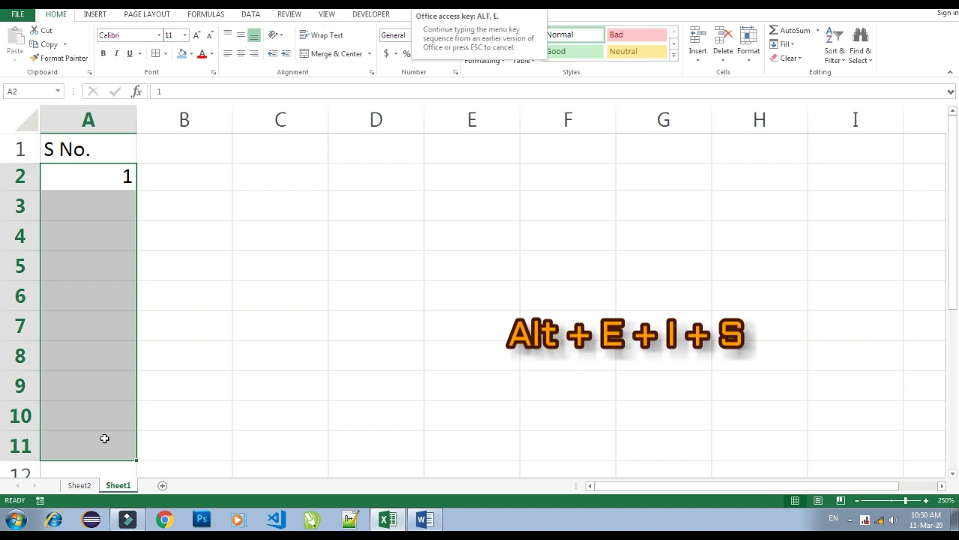
key("i")
key("s")
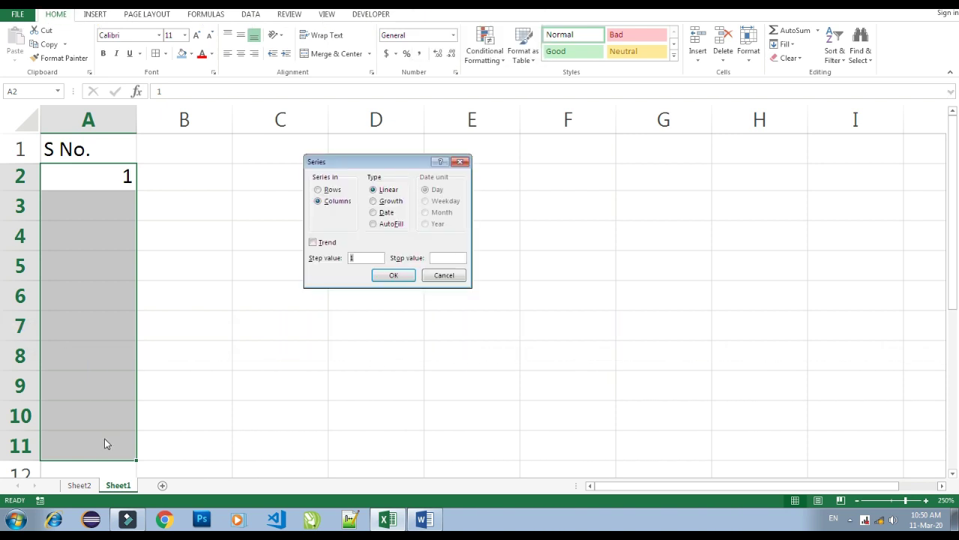
key("Return")
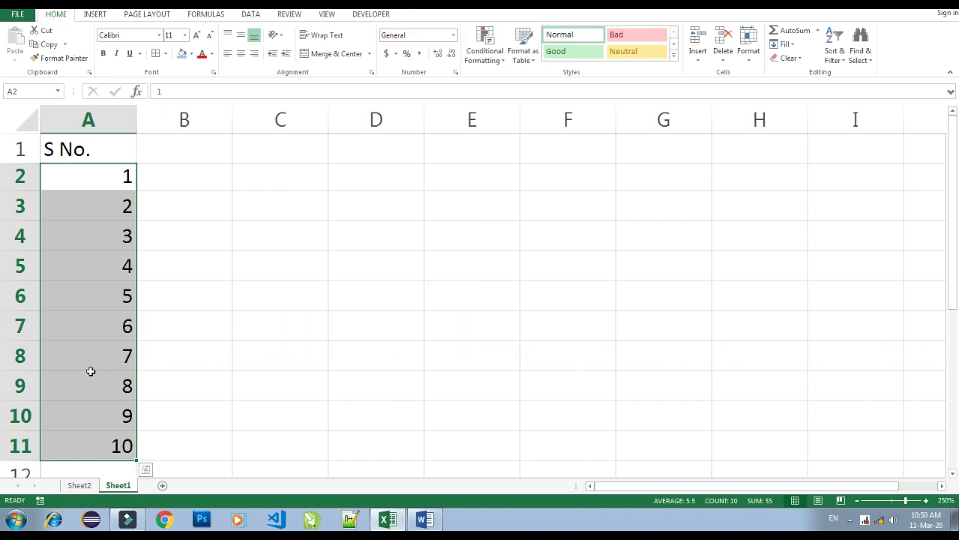
left_click(106, 444)
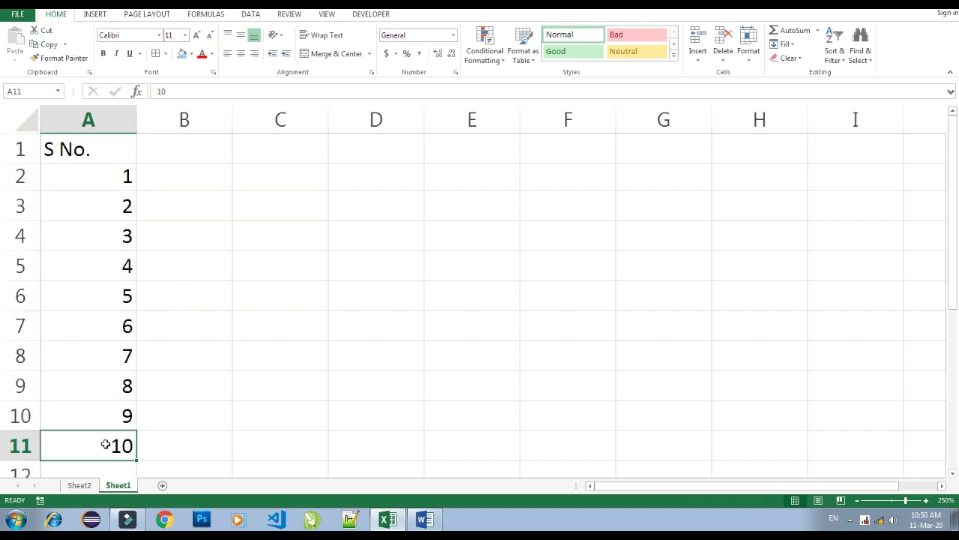
Enter the heading 'Date' in B1 and the first date 1-03-20 in B2.
left_click(183, 146)
type("Date")
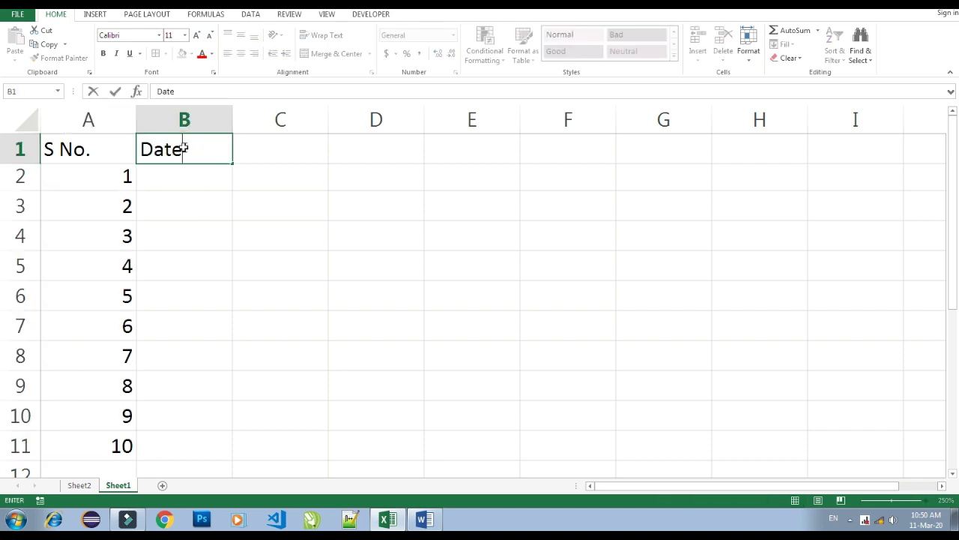
key("Return")
type("1-")
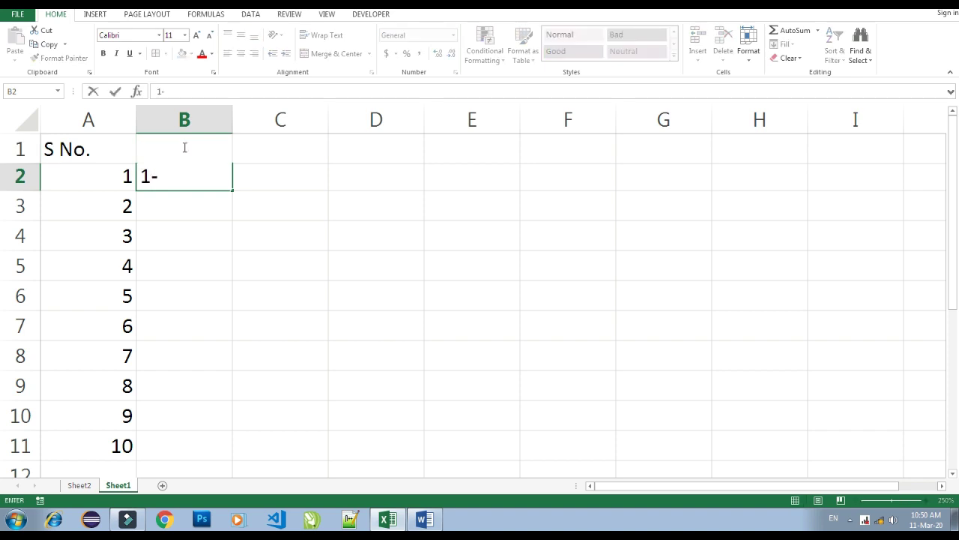
type("03-20")
key("Return")
Fill B2:B11 with a daily date series running through 10-03-20.
left_click_drag(188, 177, 192, 439)
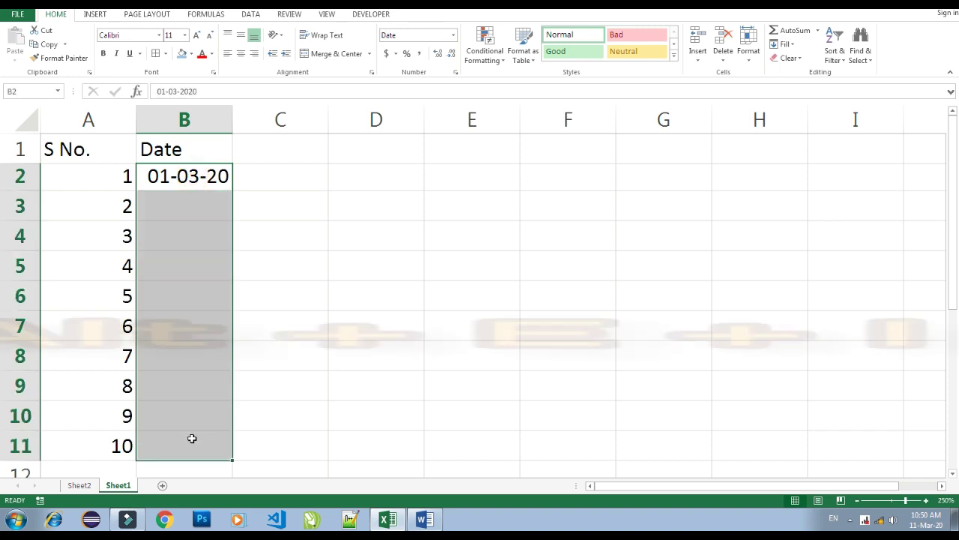
key("alt+e")
key("i")
key("s")
key("Return")
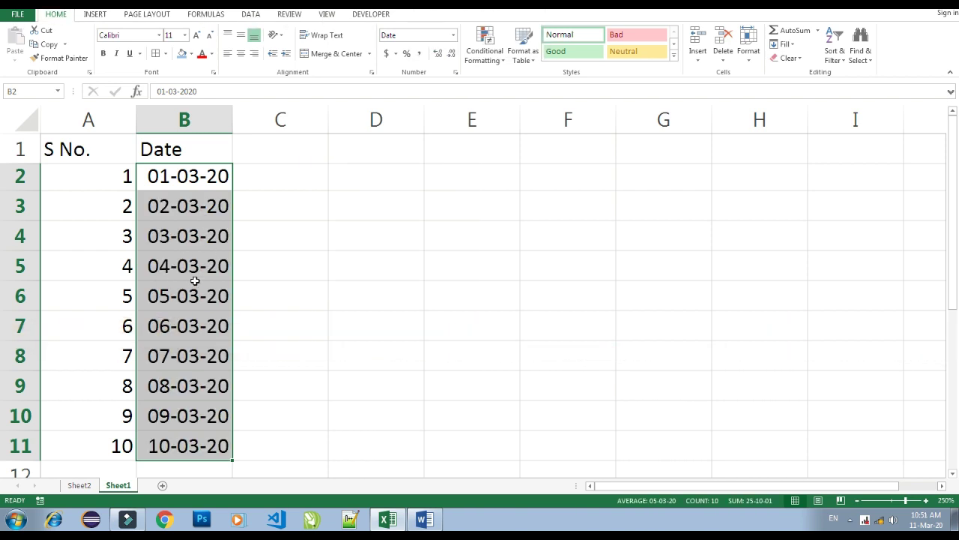
left_click(171, 328)
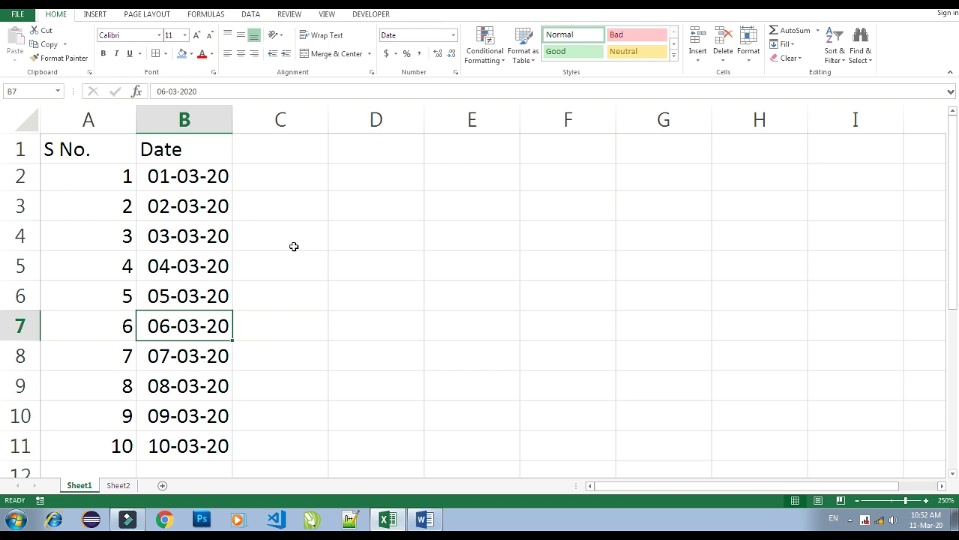
Switch between Sheet1 and Sheet2, settling on Sheet2's marks table with C4 selected.
key("ctrl+Page_Down")
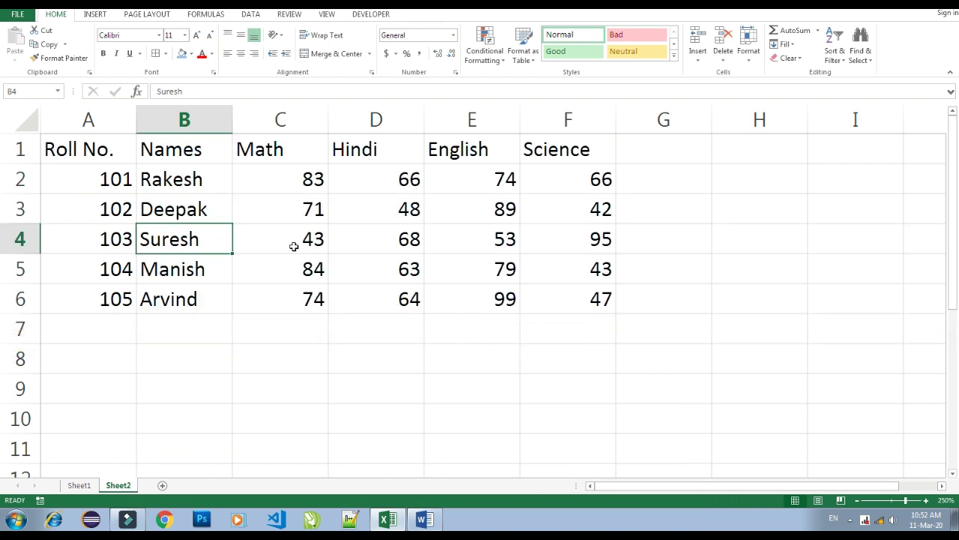
key("ctrl+Page_Up")
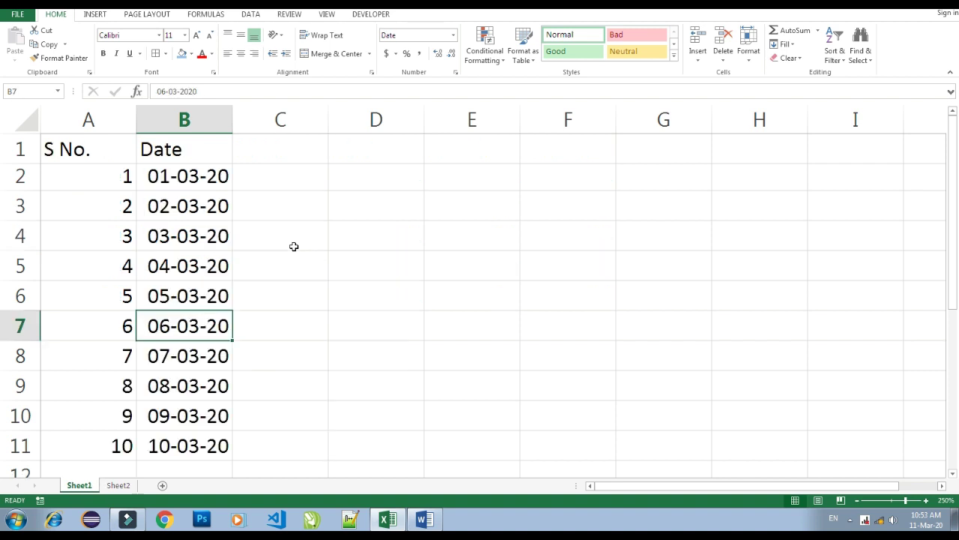
key("ctrl+Page_Down")
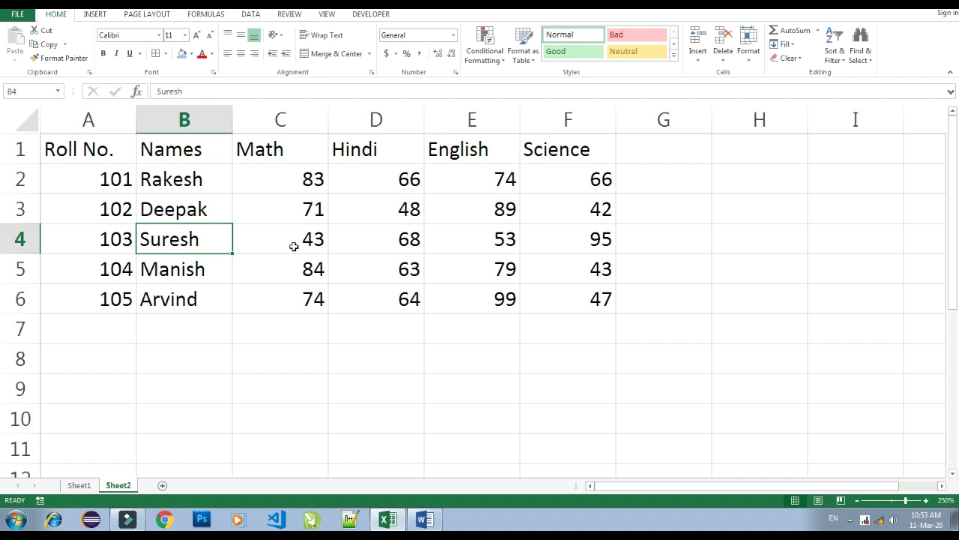
left_click(294, 246)
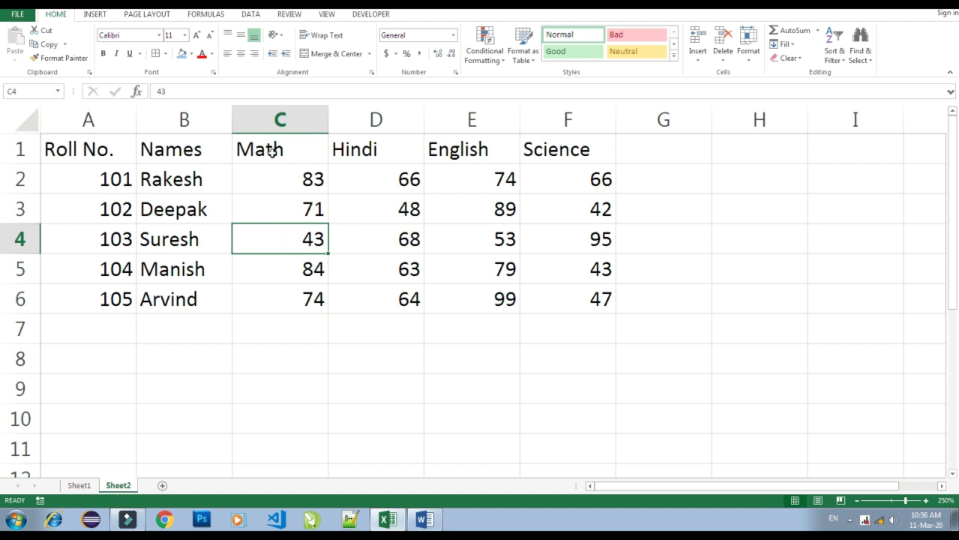
left_click(93, 149)
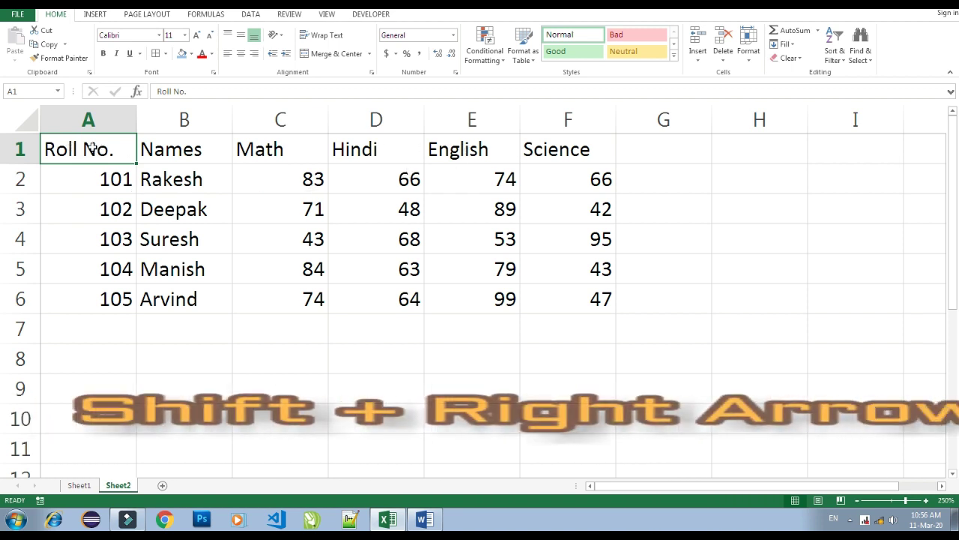
key("shift+Right")
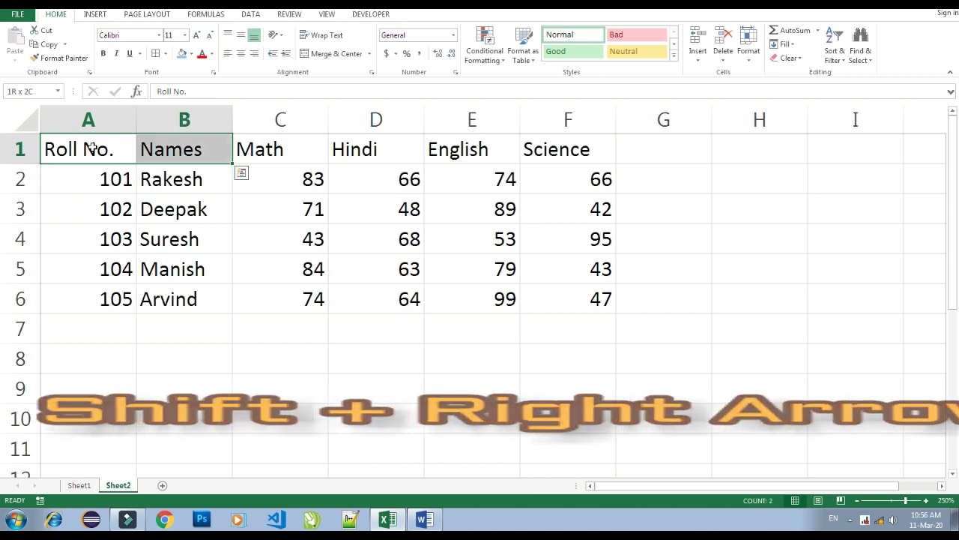
key("shift+Right")
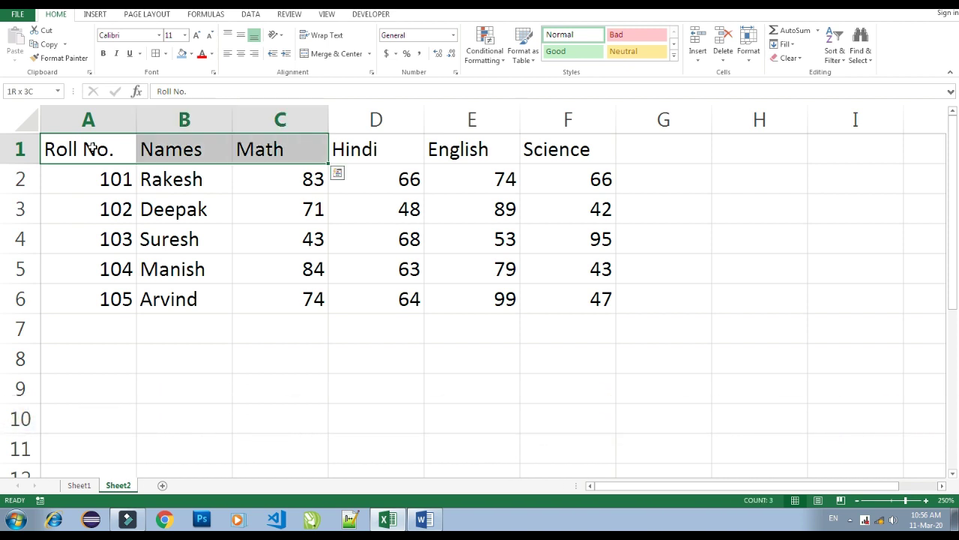
key("shift+Right")
key("shift+Right")
key("shift+Right")
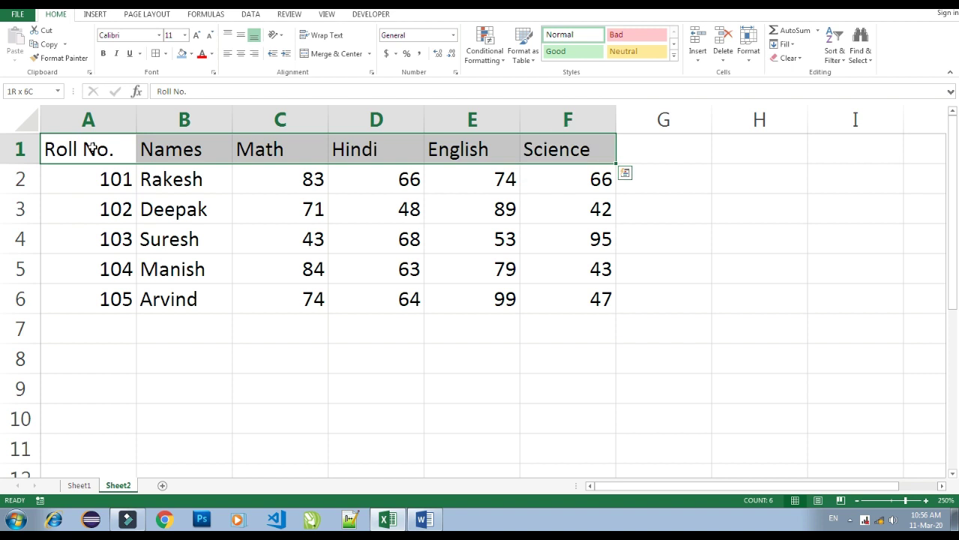
left_click(149, 238)
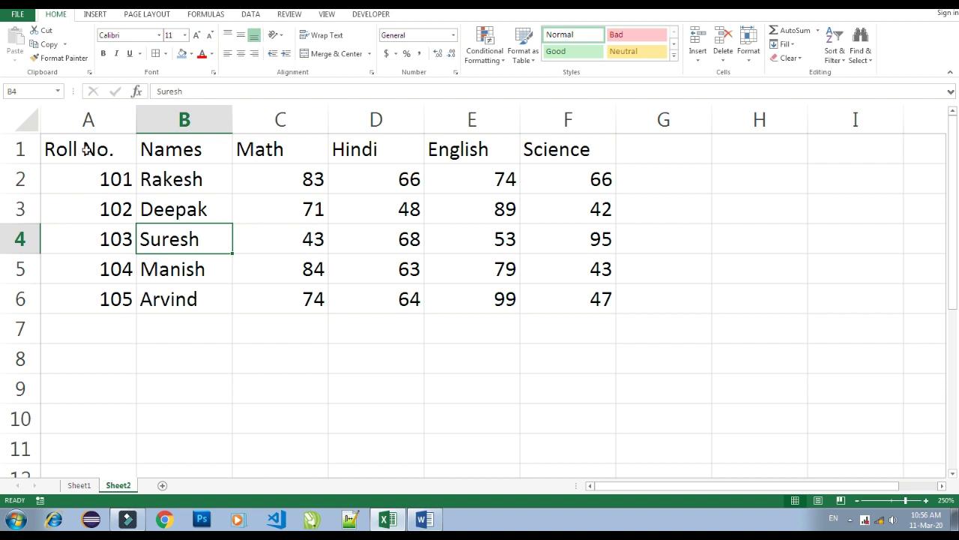
left_click(87, 148)
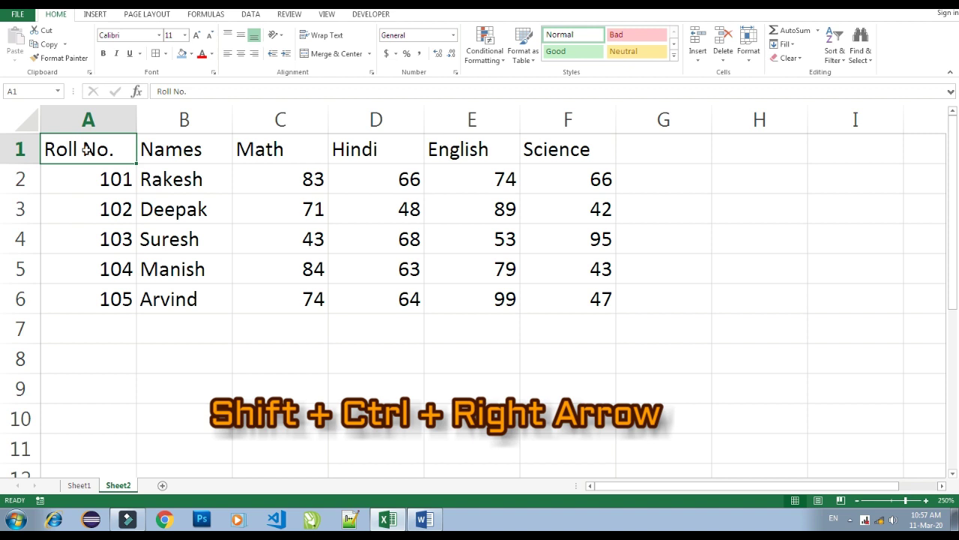
key("ctrl+shift+Right")
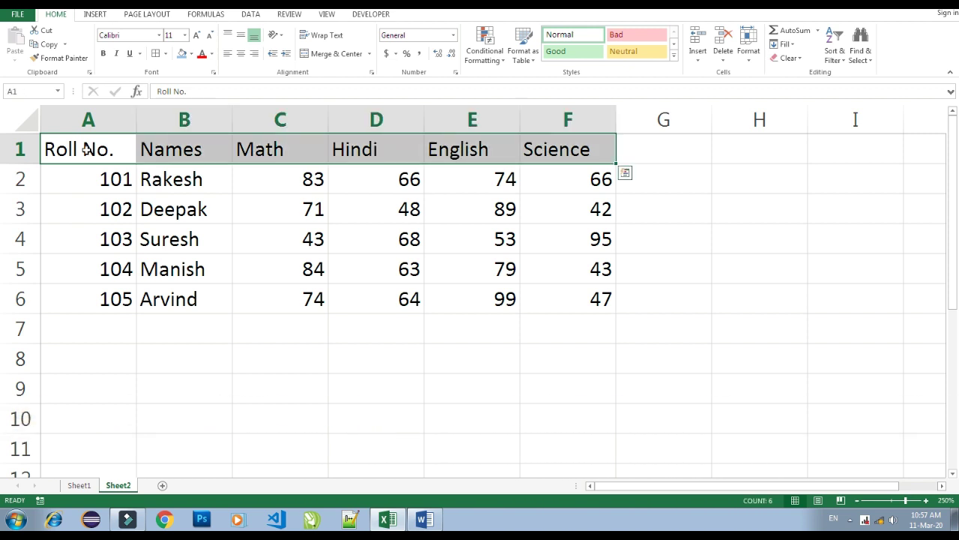
left_click(88, 149)
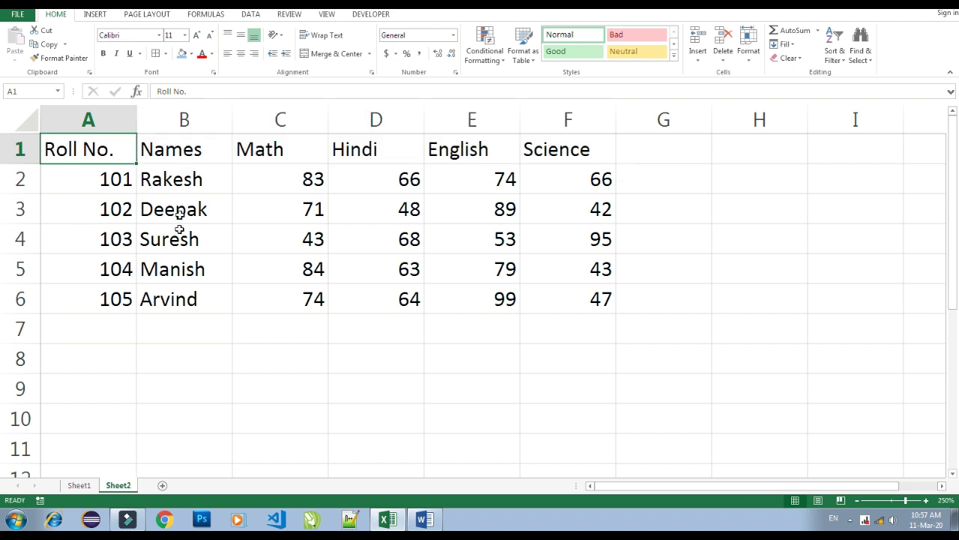
Select the Names column of the marks table from its heading down, then deselect it.
left_click(182, 149)
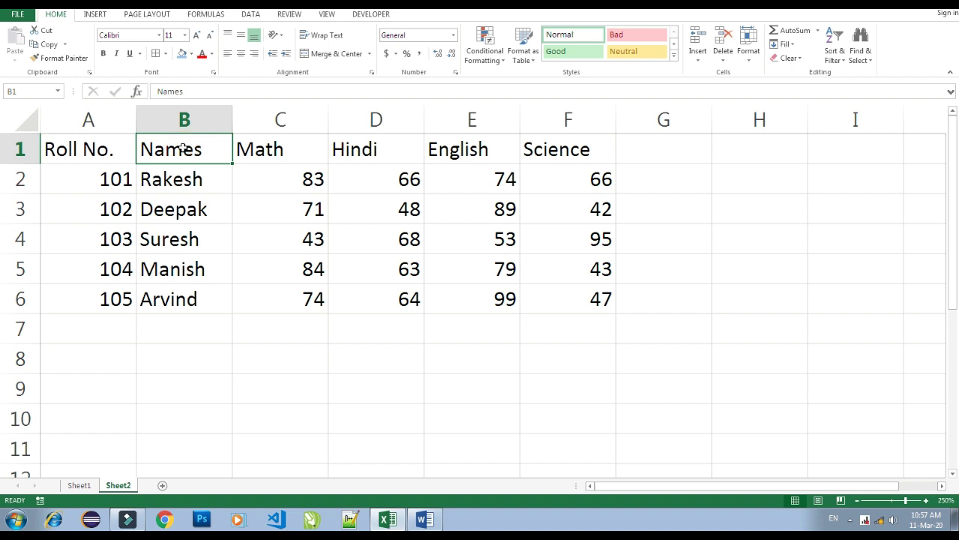
key("shift+Down")
key("shift+Down")
key("shift+Down")
key("shift+Down")
key("shift+Down")
key("shift+Up")
key("shift+Up")
key("shift+Up")
key("shift+Down")
key("shift+Down")
key("shift+Down")
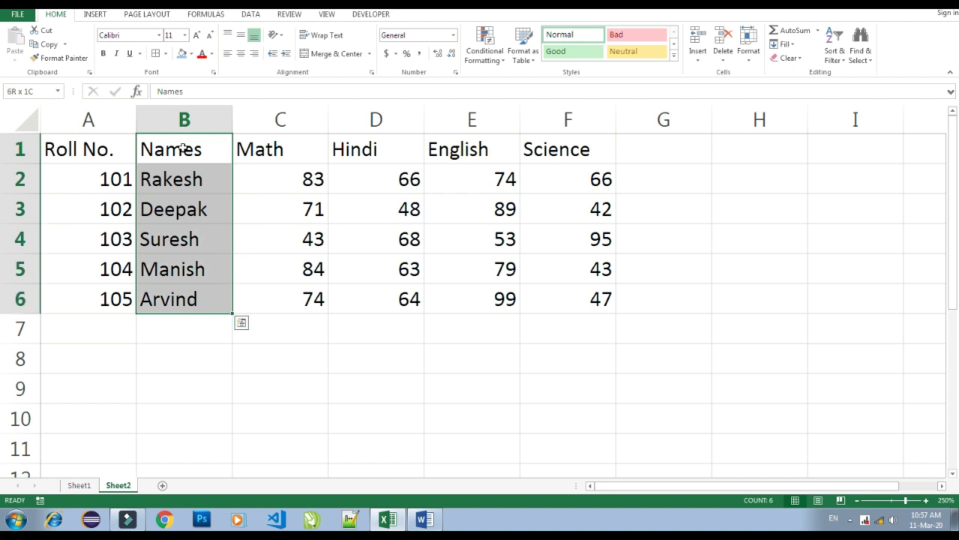
key("shift+Up")
key("shift+Up")
key("shift+Up")
key("shift+Up")
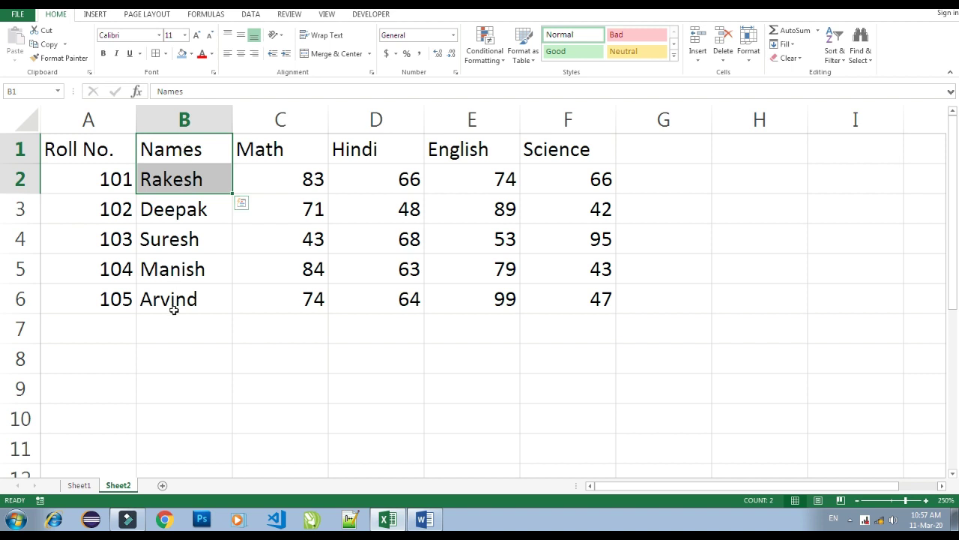
left_click(181, 149)
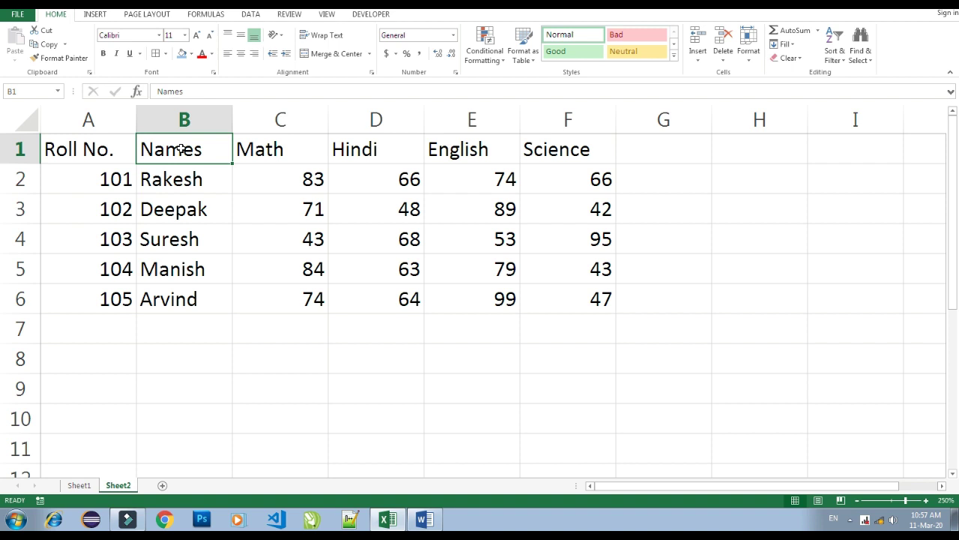
key("ctrl+shift+Down")
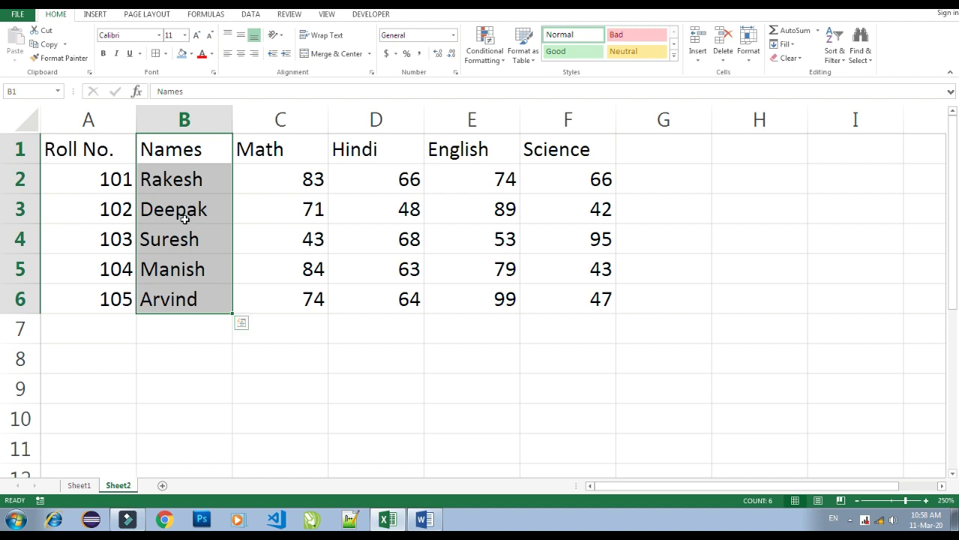
left_click(302, 218)
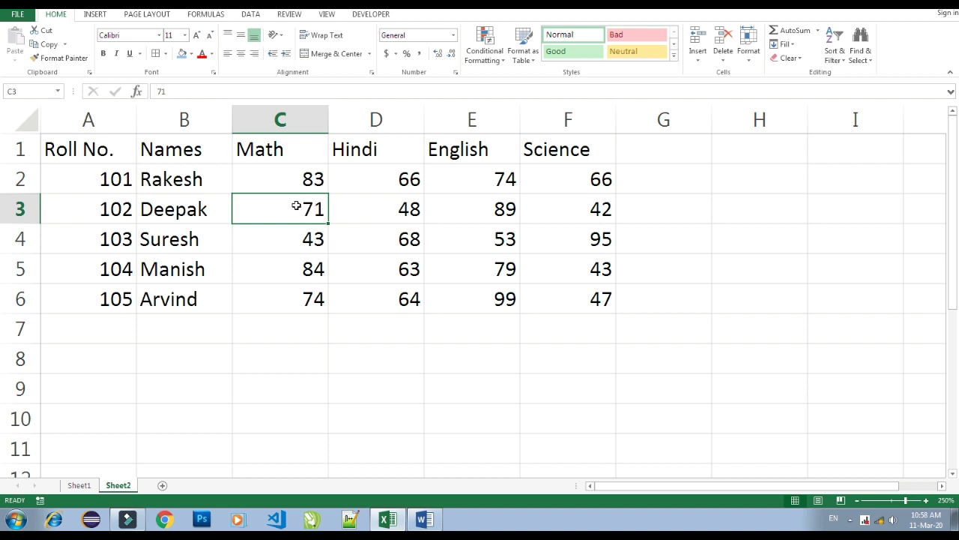
Select the whole marks table A1:F6 and apply All Borders to every cell.
left_click(371, 202)
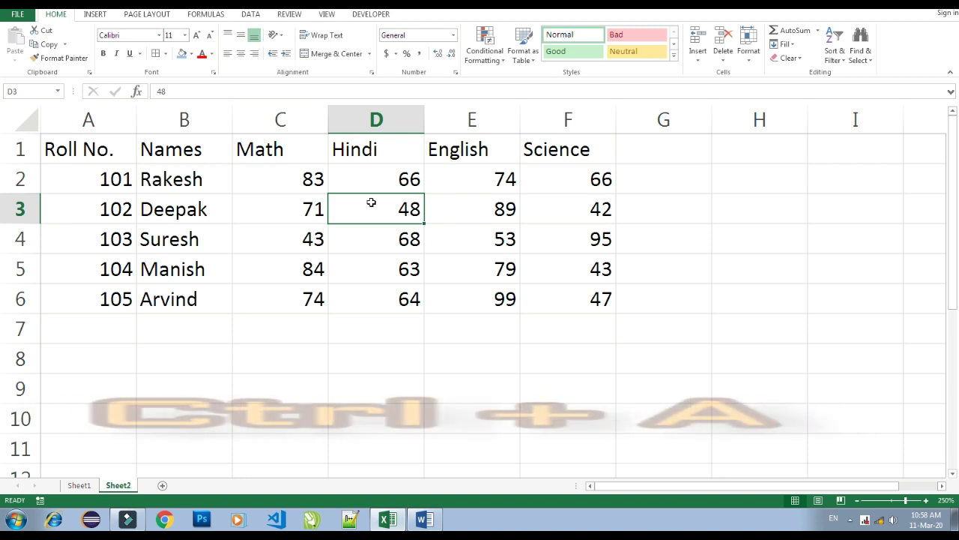
key("ctrl+a")
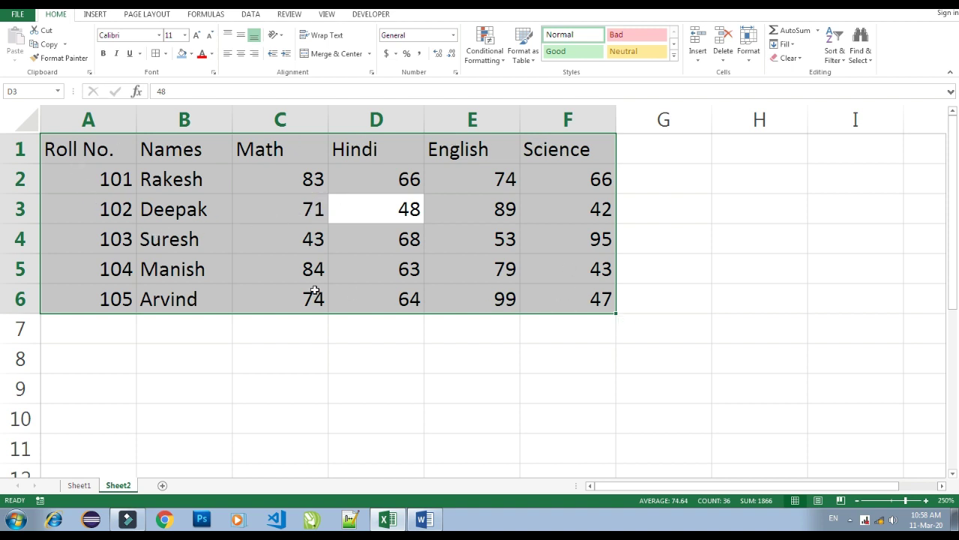
left_click(167, 54)
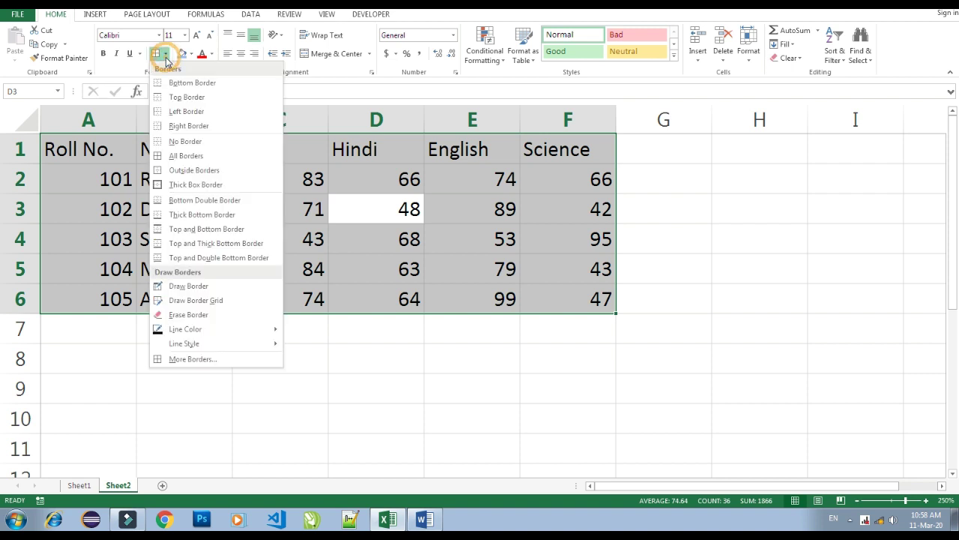
left_click(110, 183)
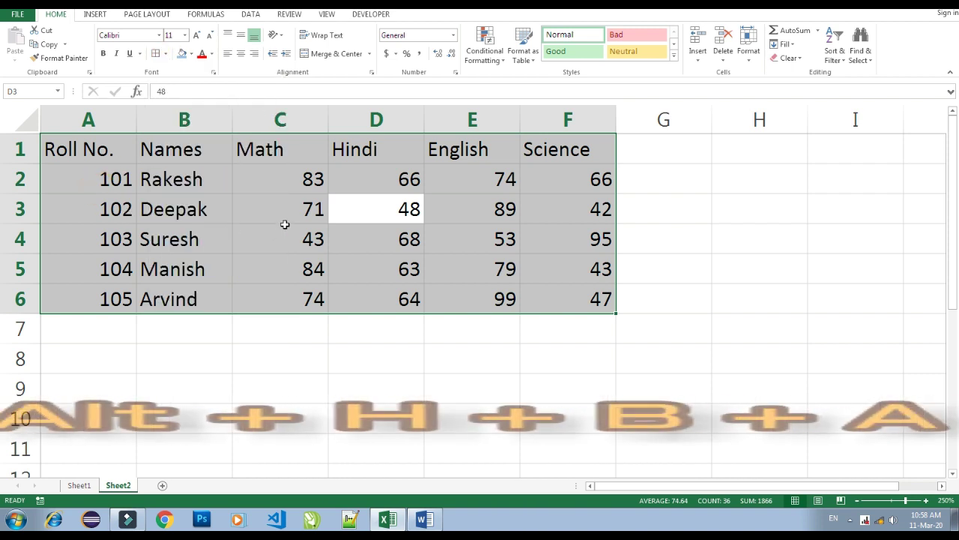
key("alt")
key("h")
key("b")
key("a")
key("shift+Tab")
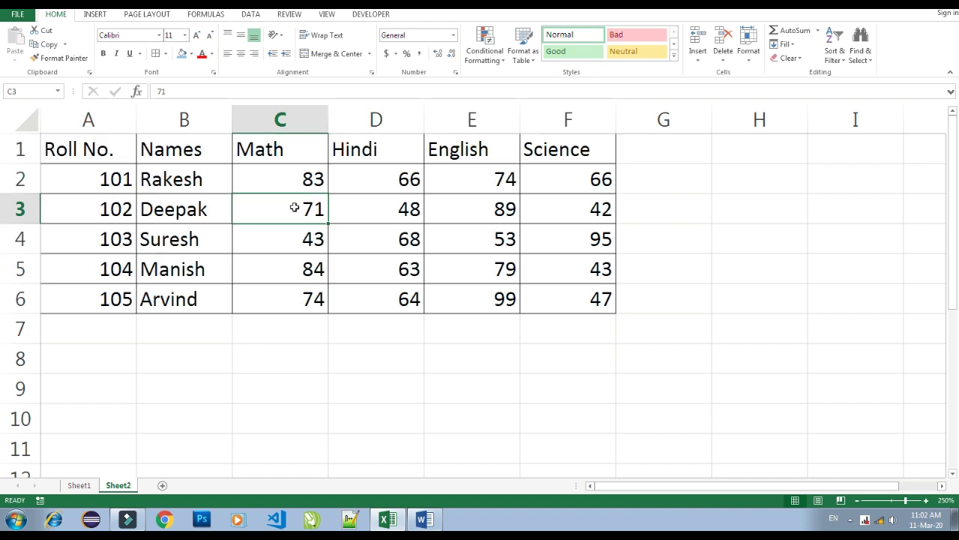
Set columns A to F, Roll No. through Science, to a column width of 12.
left_click_drag(109, 148, 558, 150)
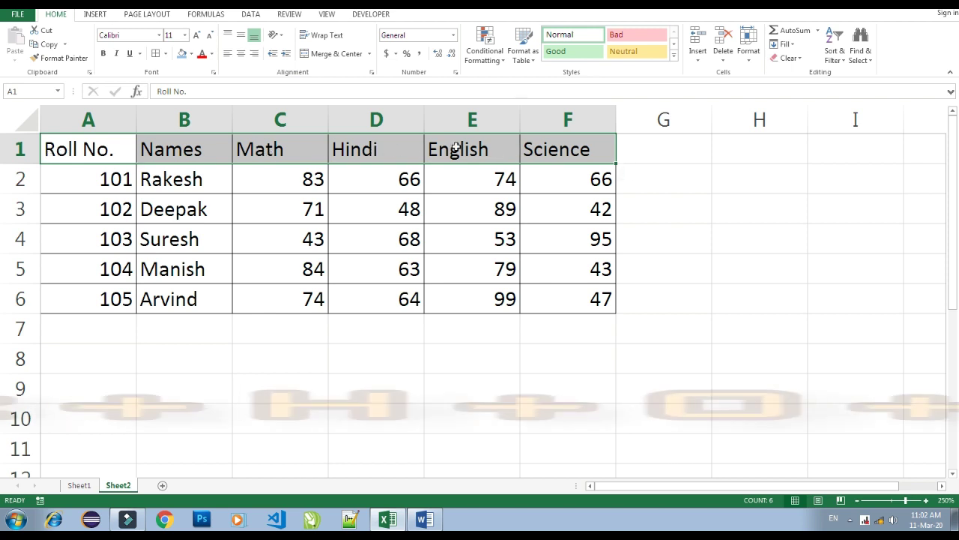
key("alt+h")
key("o")
key("w")
type("12")
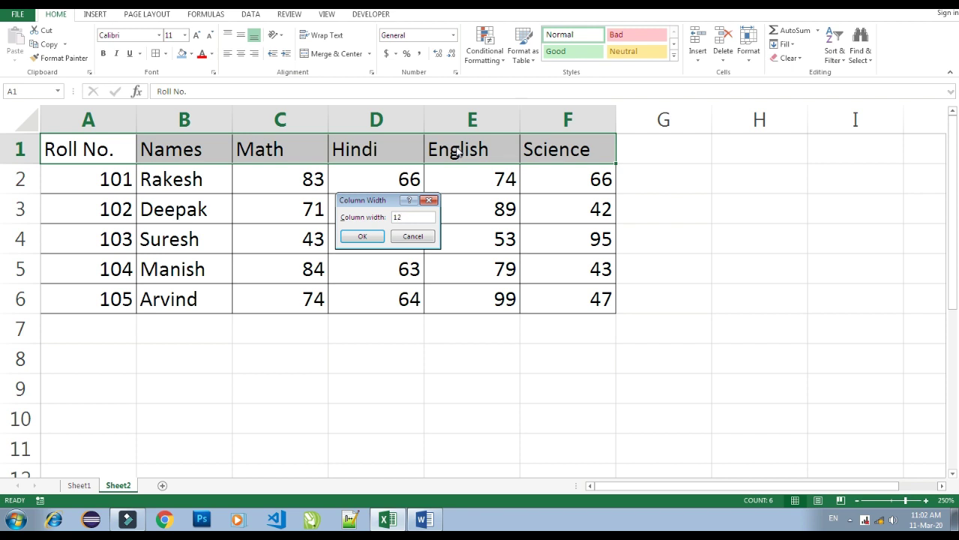
key("Return")
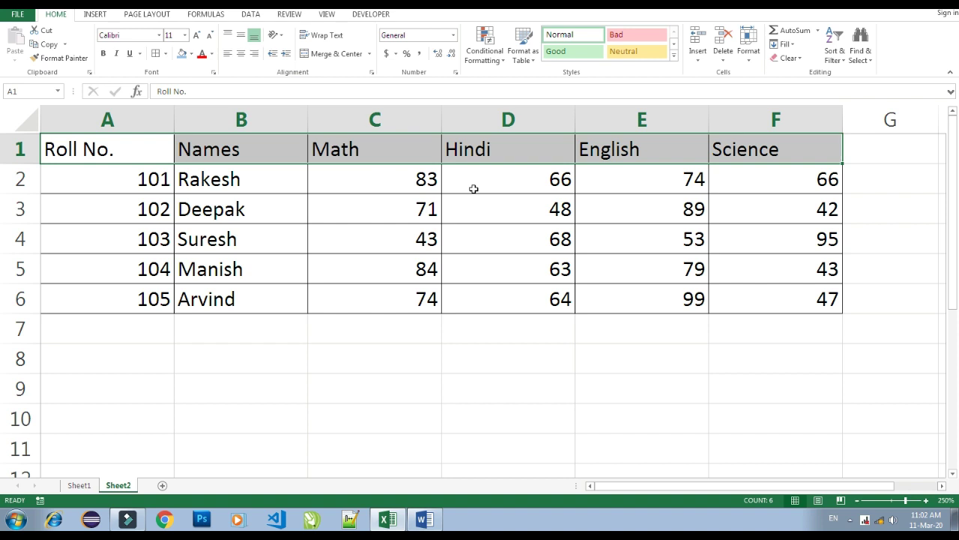
Select the whole marks table and change its row height from 15 to 25.
left_click(371, 155)
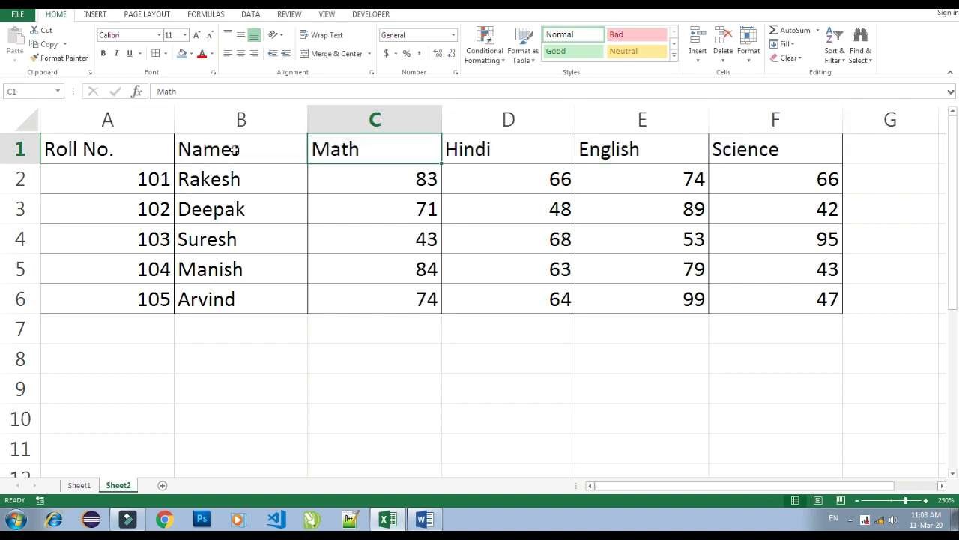
left_click(389, 204)
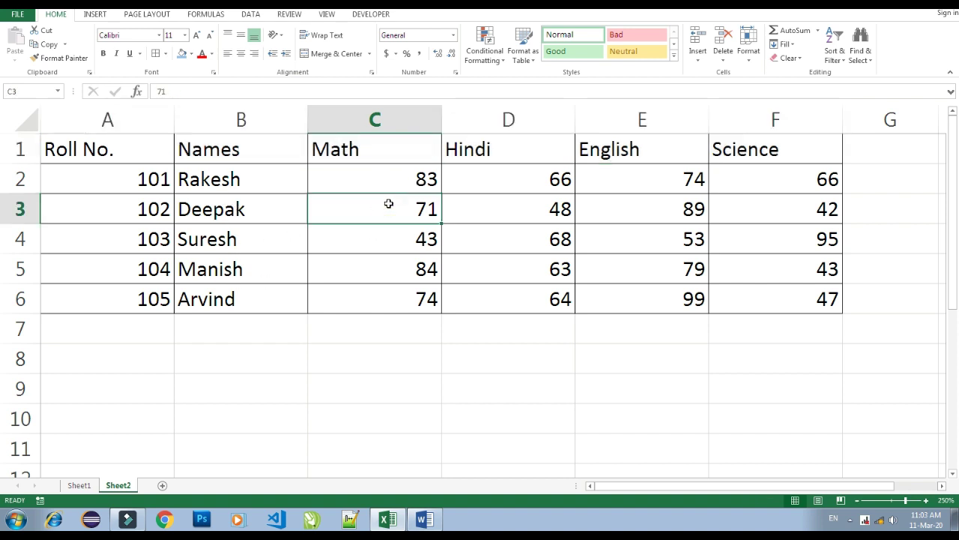
key("ctrl+a")
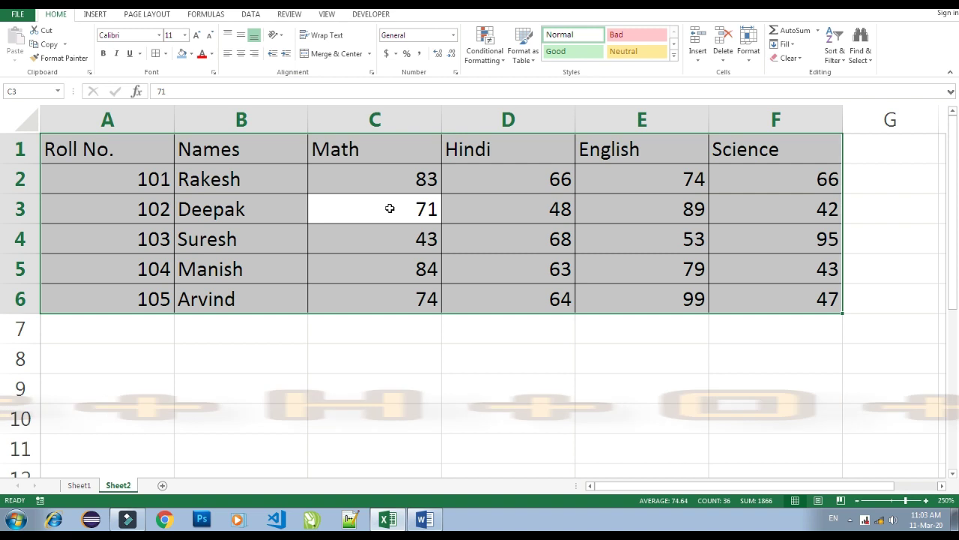
key("alt+h")
key("o")
key("h")
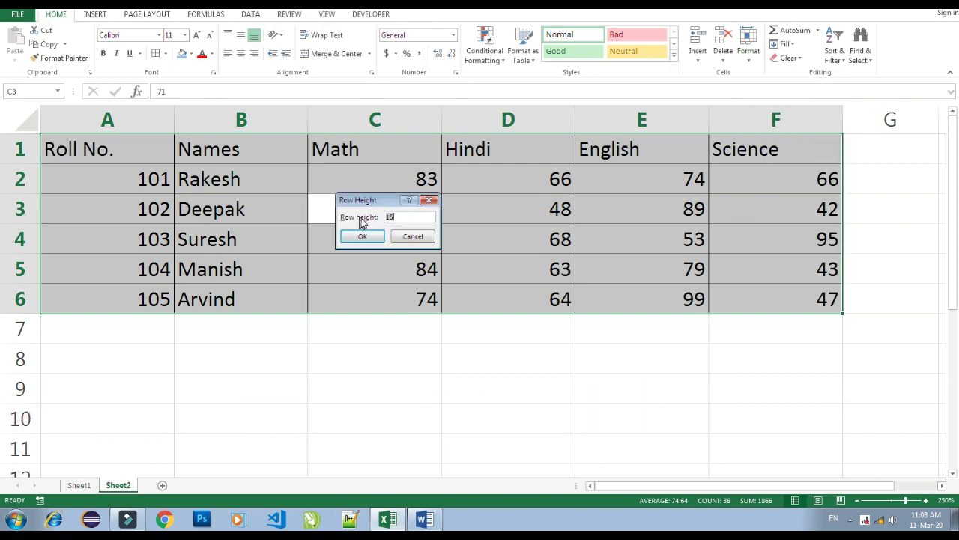
key("BackSpace")
key("Return")
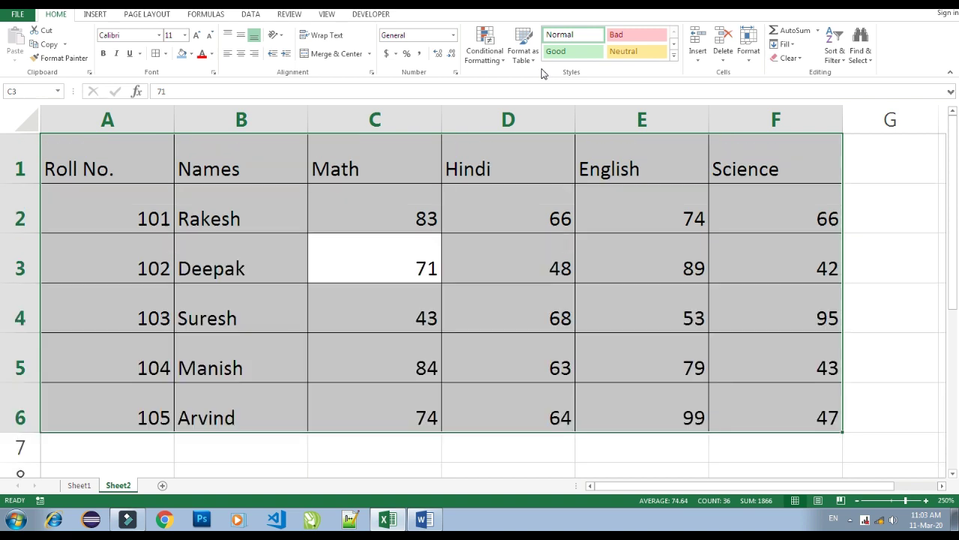
Select the table A1:F6 and centre its entries horizontally.
left_click(385, 255)
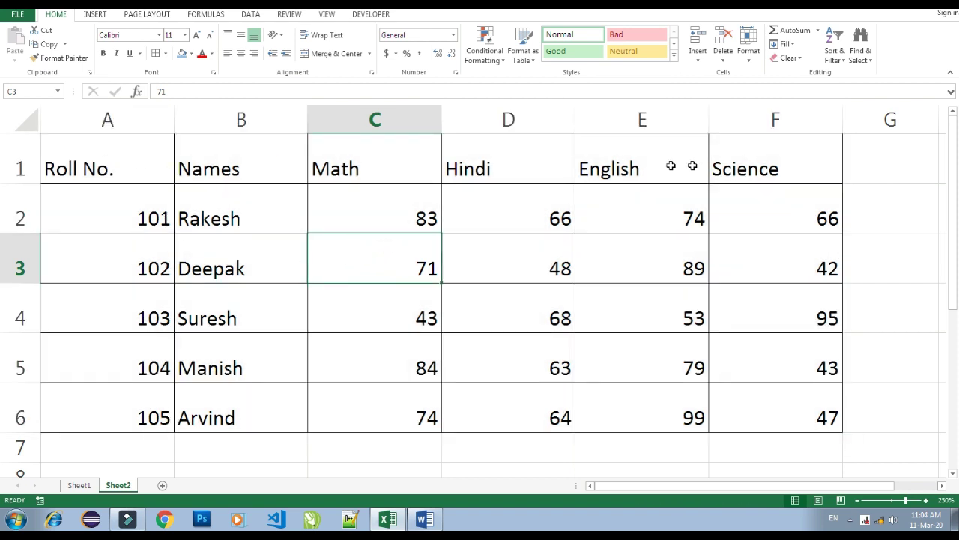
left_click_drag(129, 157, 766, 403)
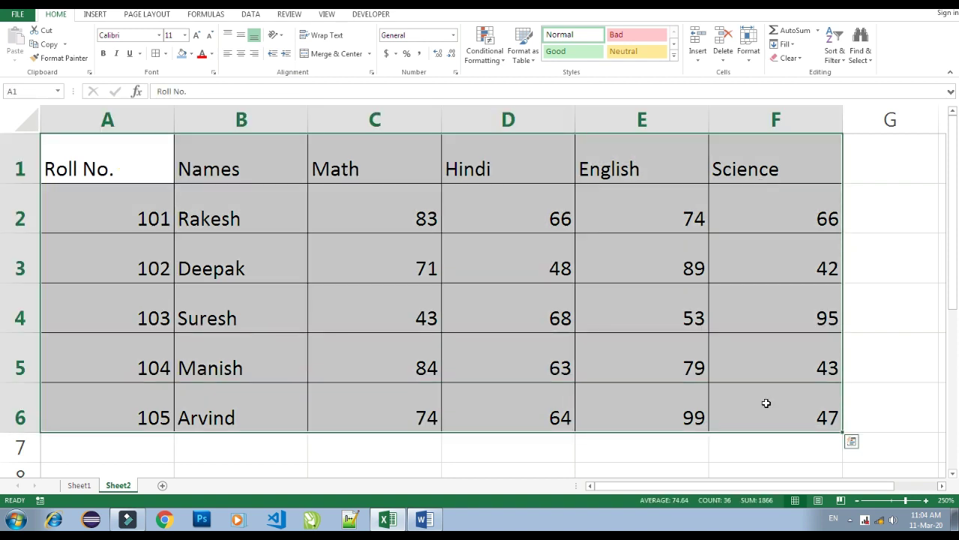
key("alt")
key("h")
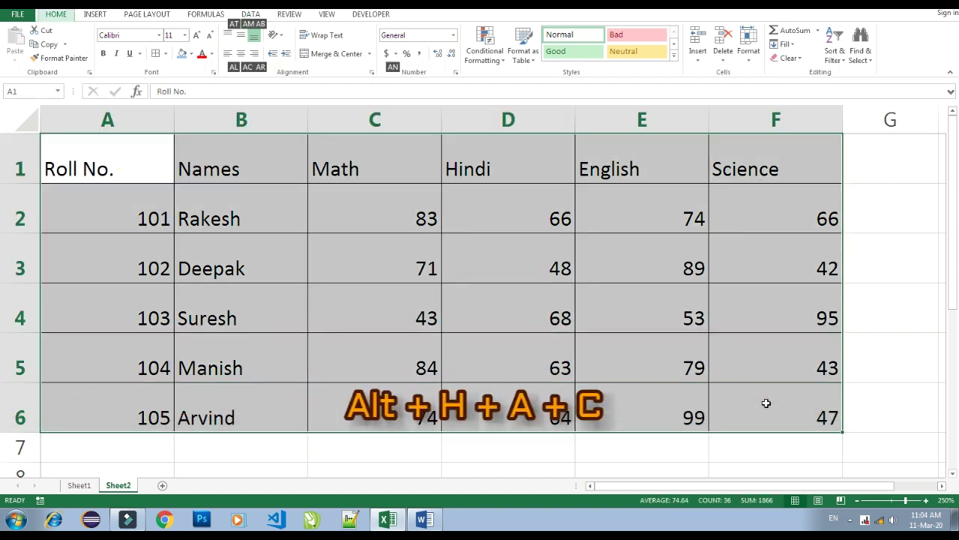
key("a")
key("c")
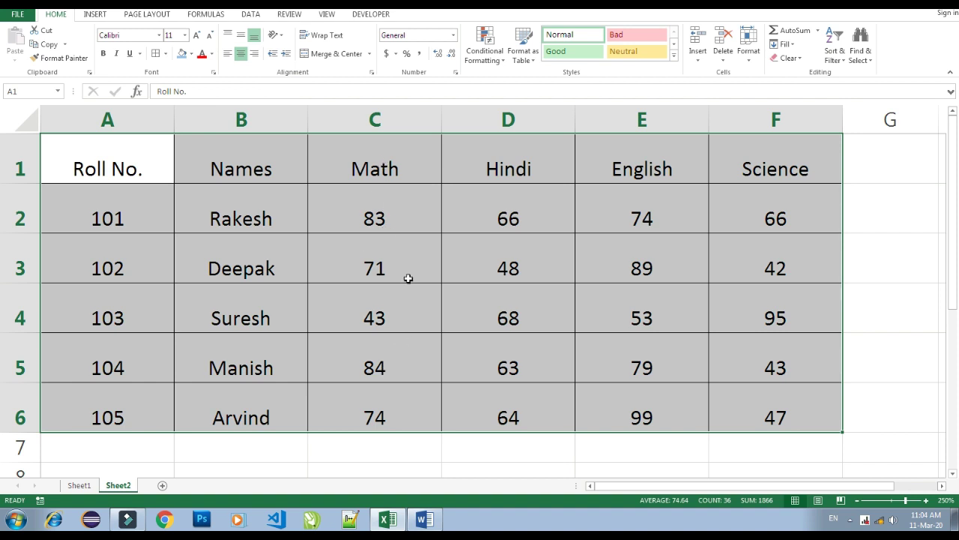
Middle-align the table entries vertically within their cells.
key("alt")
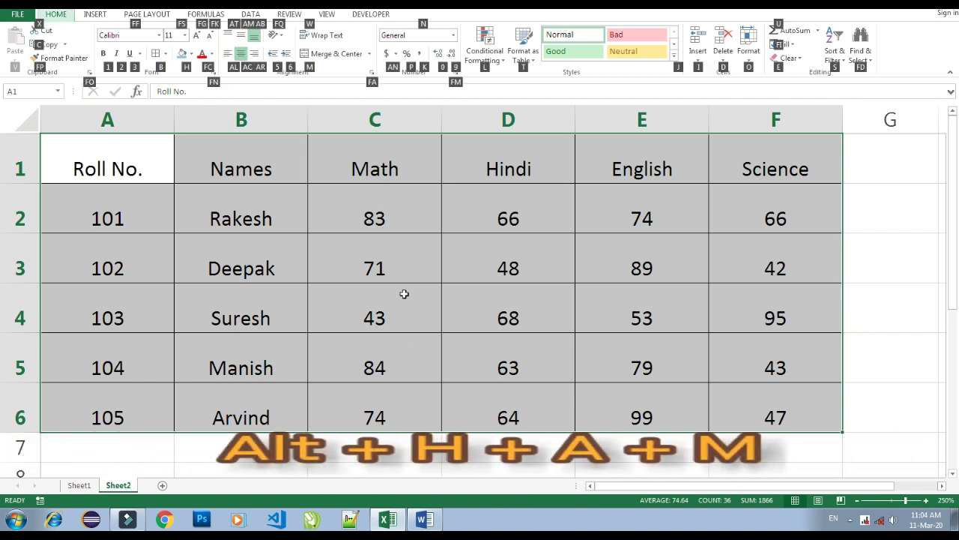
key("h")
key("a")
key("m")
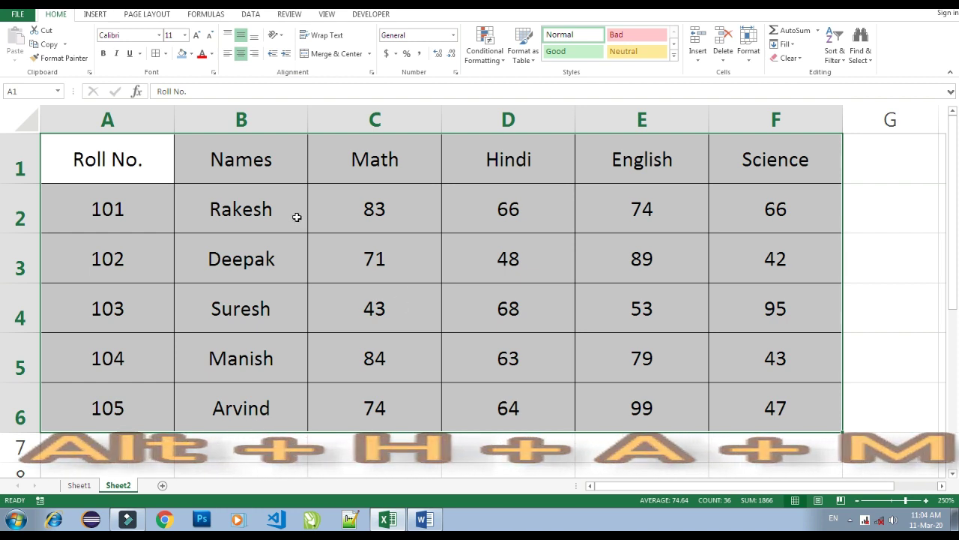
left_click(372, 258)
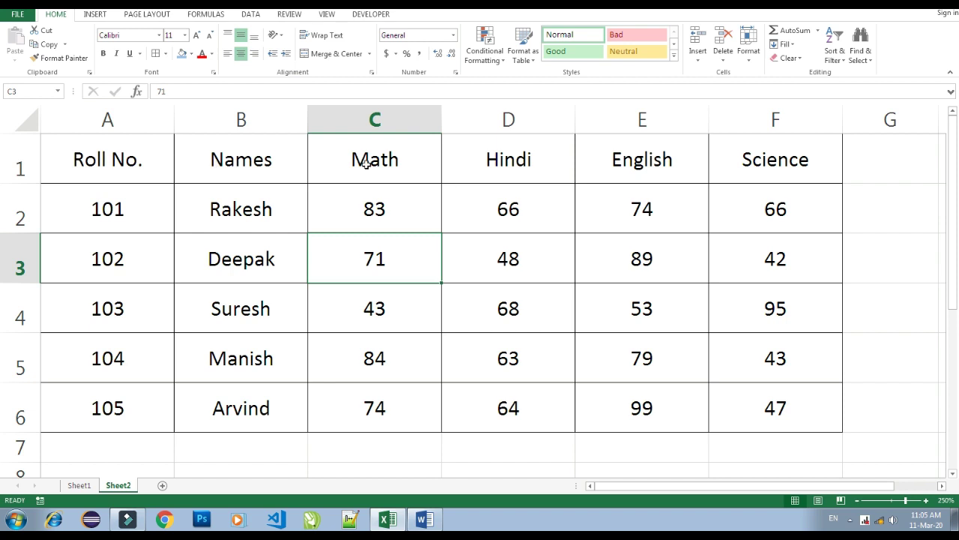
Fill the header row A1:F1, Roll No. to Science, with the gold theme colour.
left_click(121, 161)
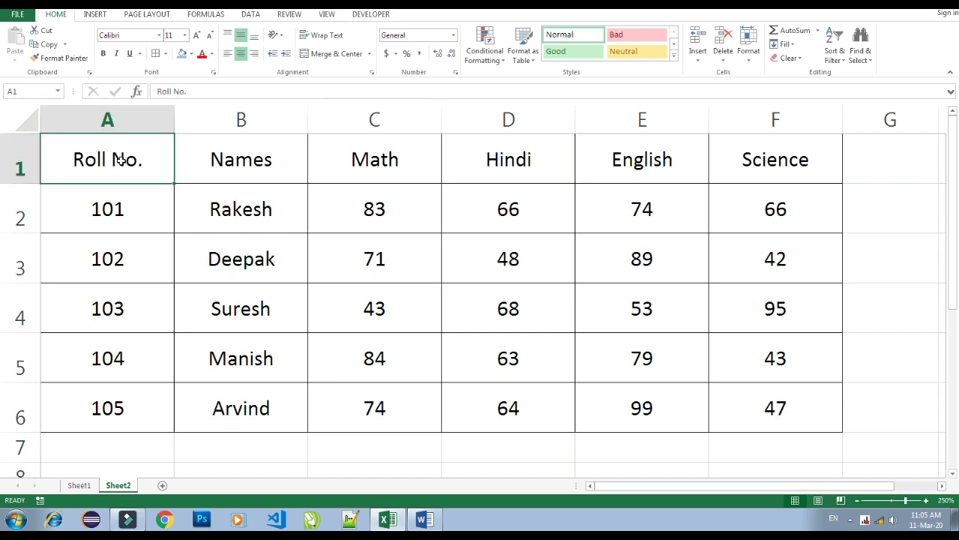
key("ctrl+shift+Right")
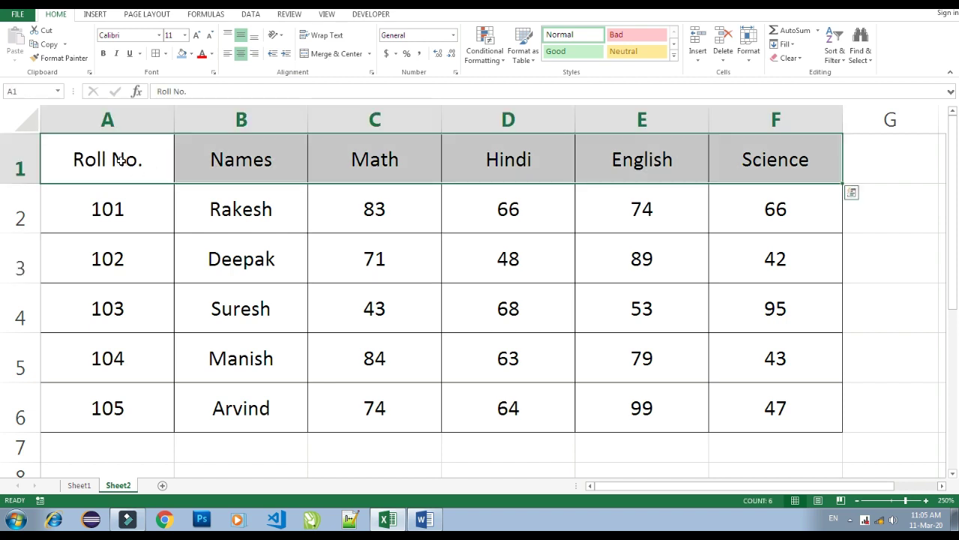
key("alt+h")
key("h")
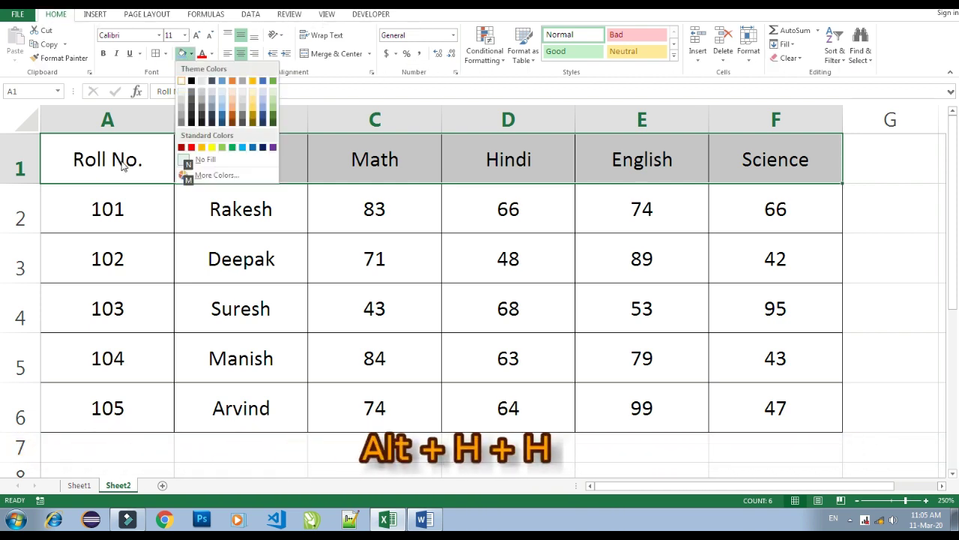
key("Right")
key("Right")
key("Down")
key("Down")
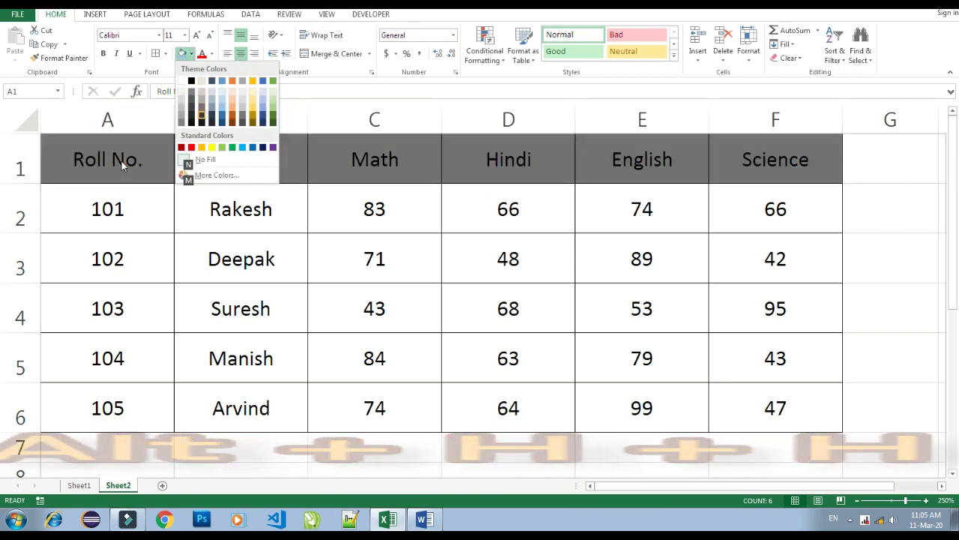
key("Down")
key("Down")
key("Down")
key("Down")
key("Return")
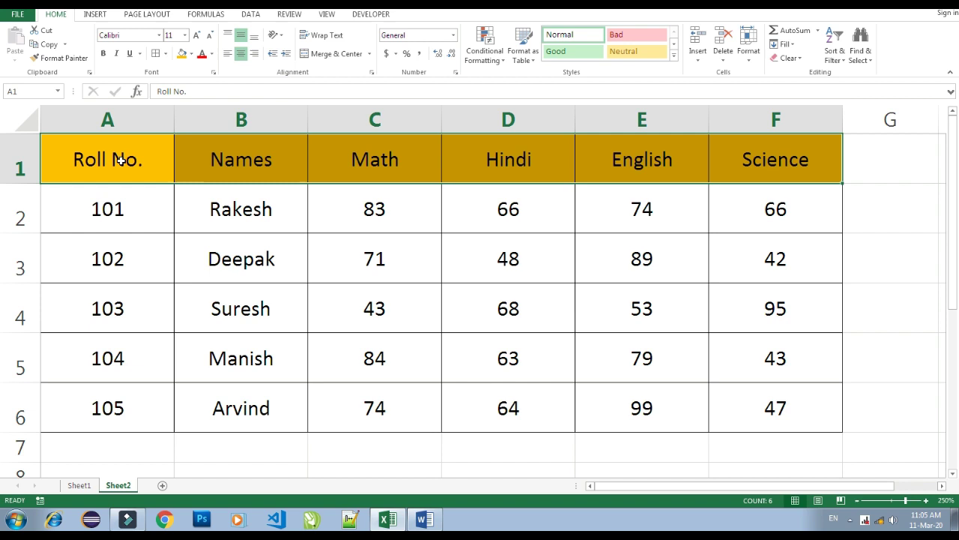
left_click(121, 161)
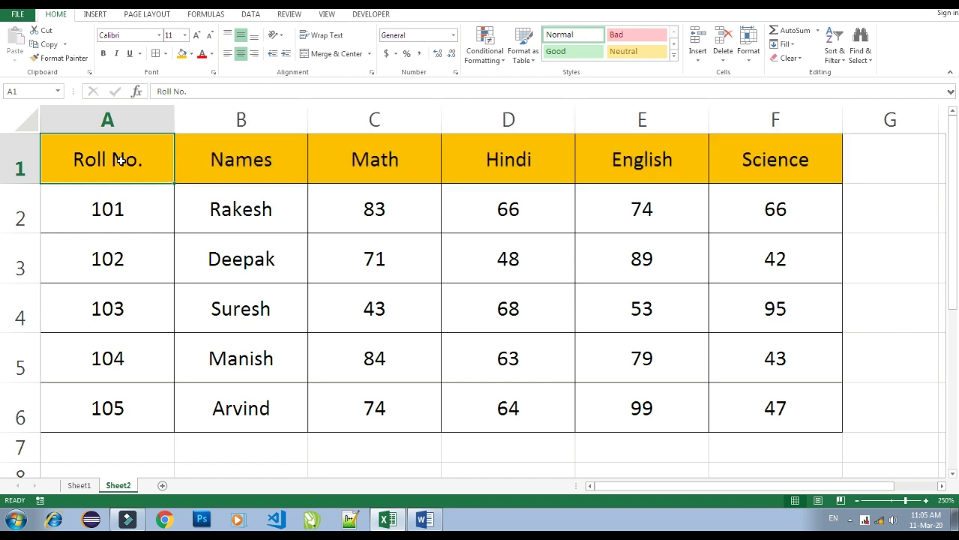
key("ctrl+shift+Right")
Make the whole marks table bold with font size 14.
key("ctrl+shift+Down")
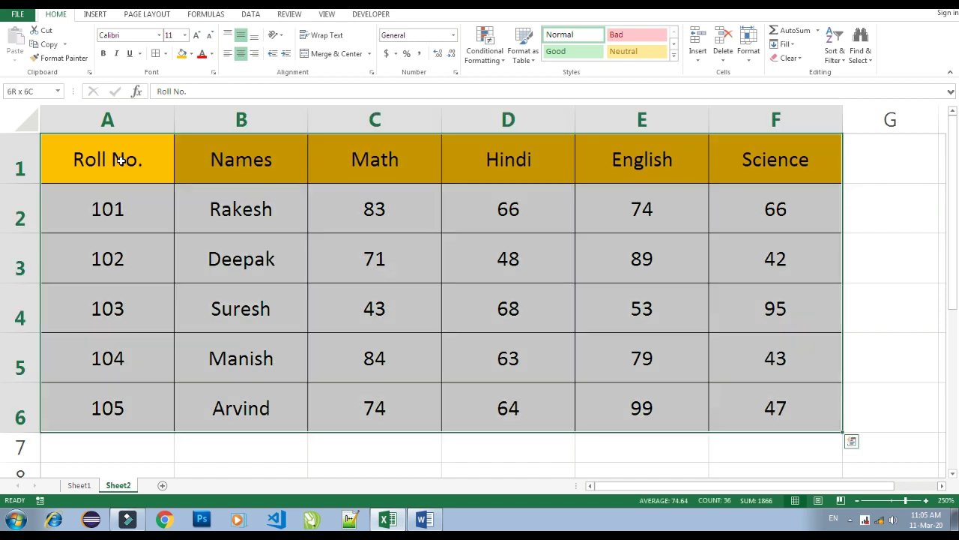
key("ctrl+b")
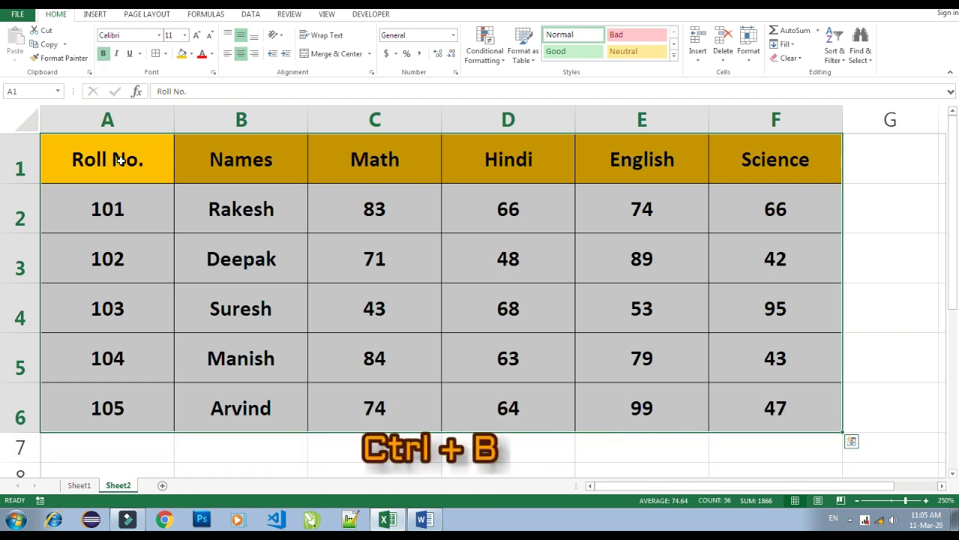
key("Tab")
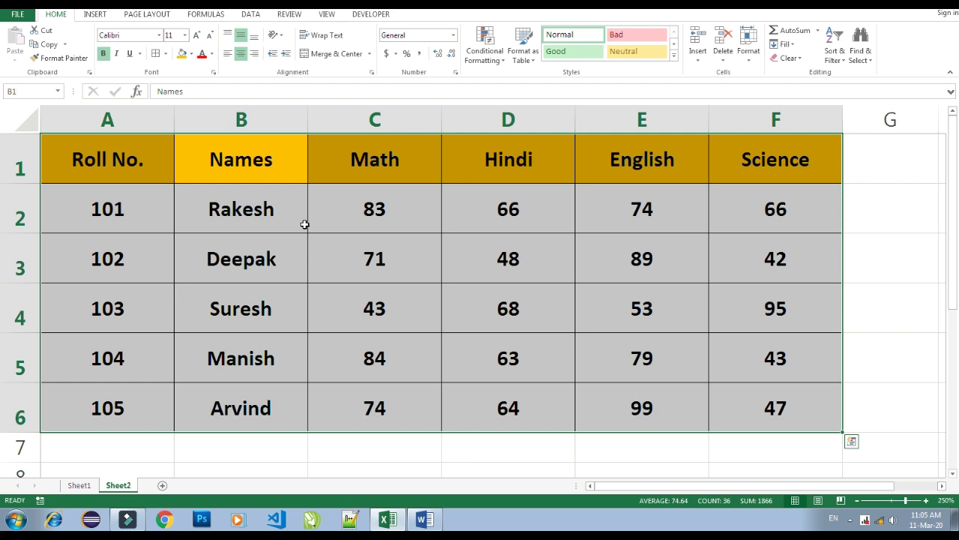
key("alt")
key("h")
key("f")
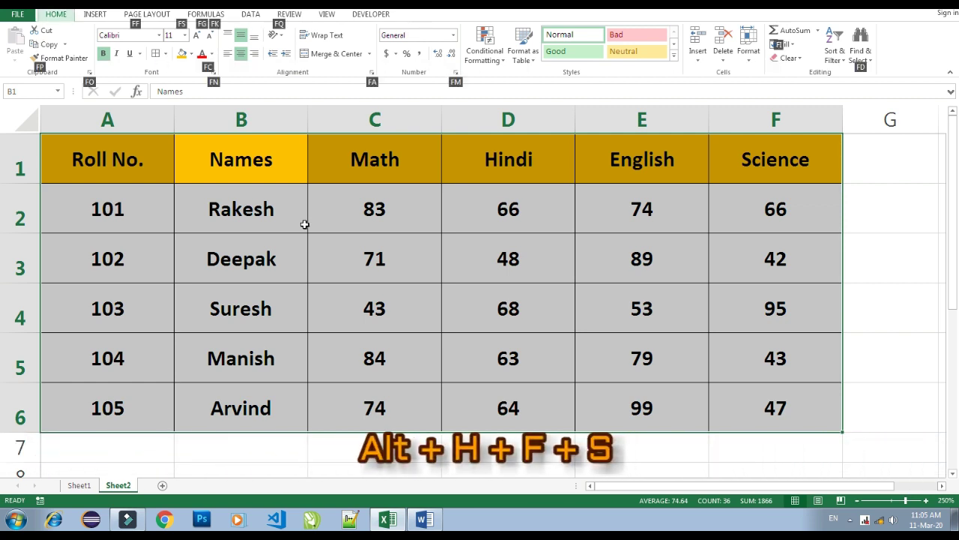
key("s")
key("alt+Down")
key("Down")
key("Down")
key("Down")
key("Up")
key("Return")
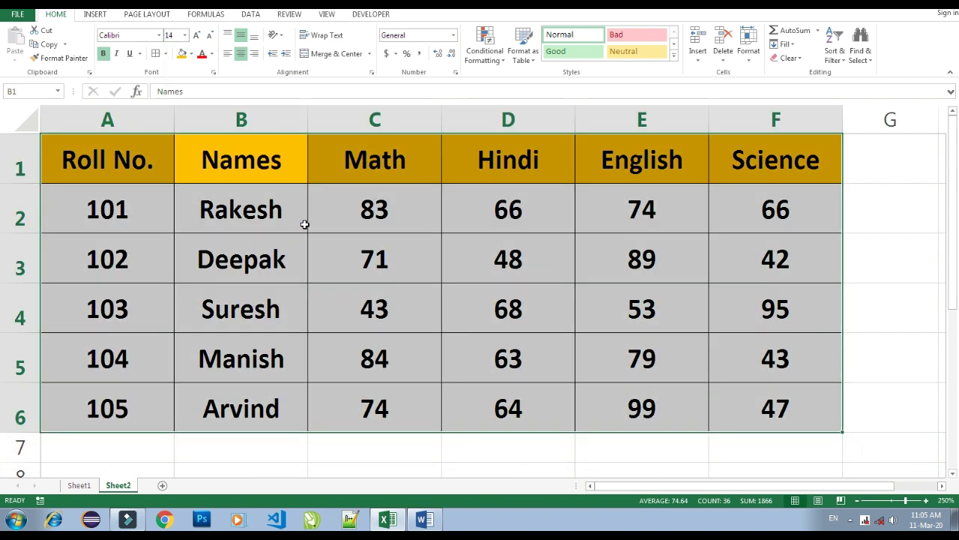
key("shift+Tab")
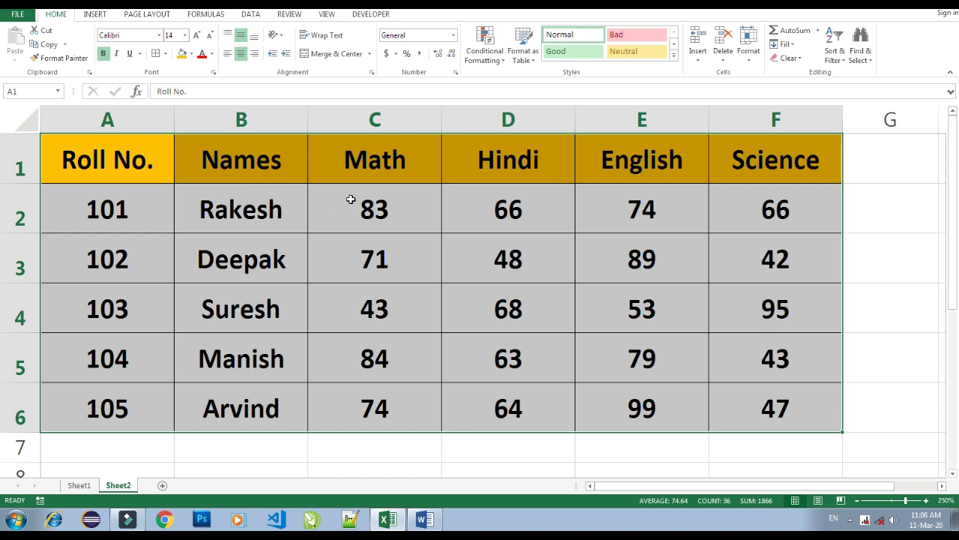
Colour all the table text Dark Blue.
key("alt")
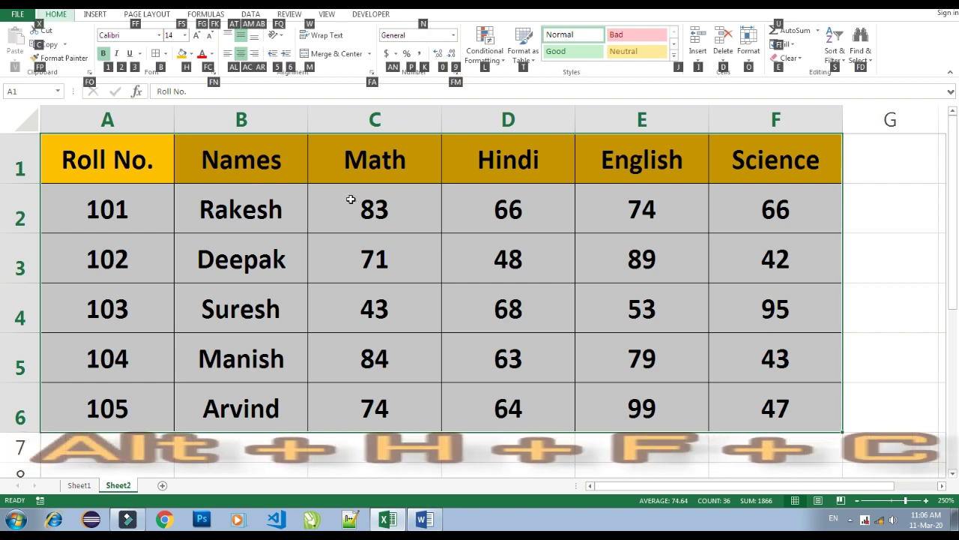
key("h")
key("f")
key("c")
key("Right")
key("Right")
key("Right")
key("Right")
key("Right")
key("Right")
key("Down")
key("Down")
key("Down")
key("Down")
key("Left")
key("Return")
left_click(410, 228, "ctrl")
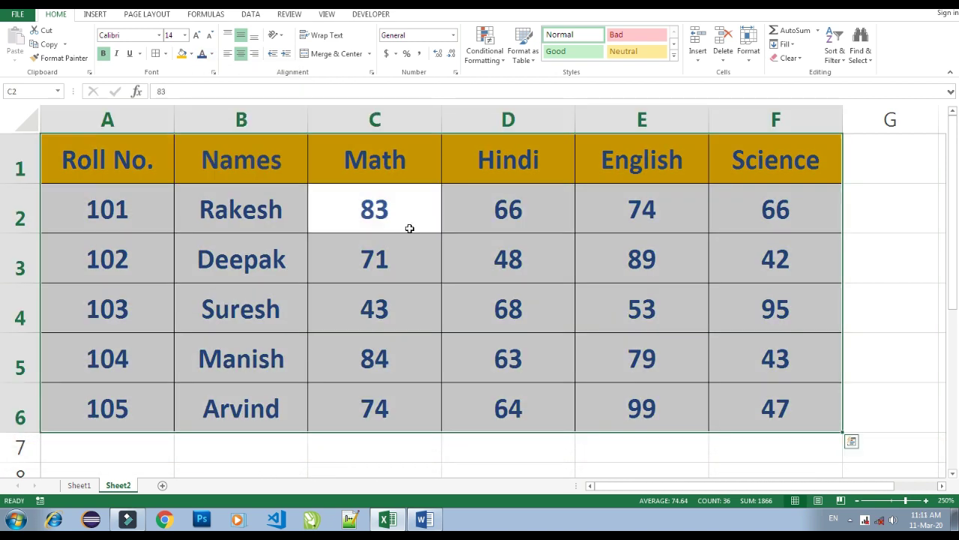
left_click(544, 216)
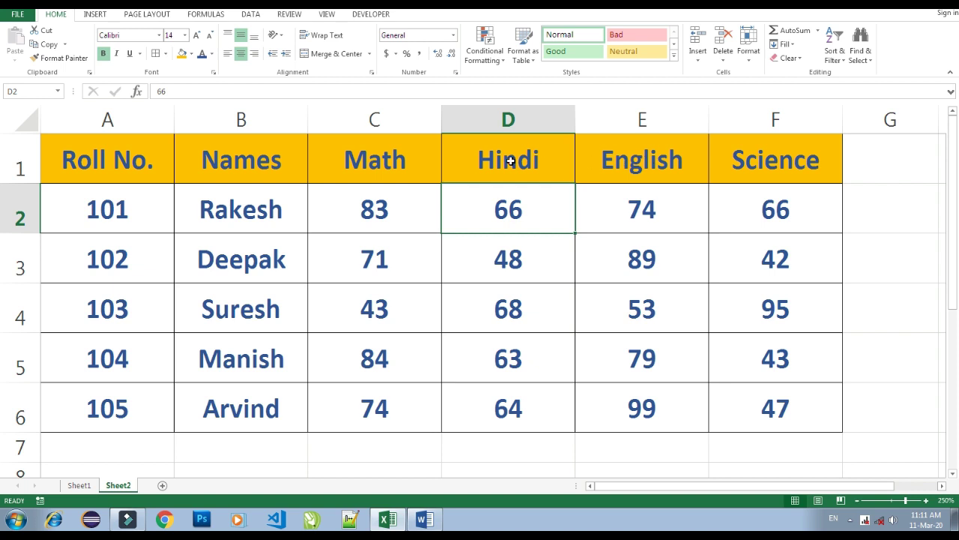
left_click(638, 207)
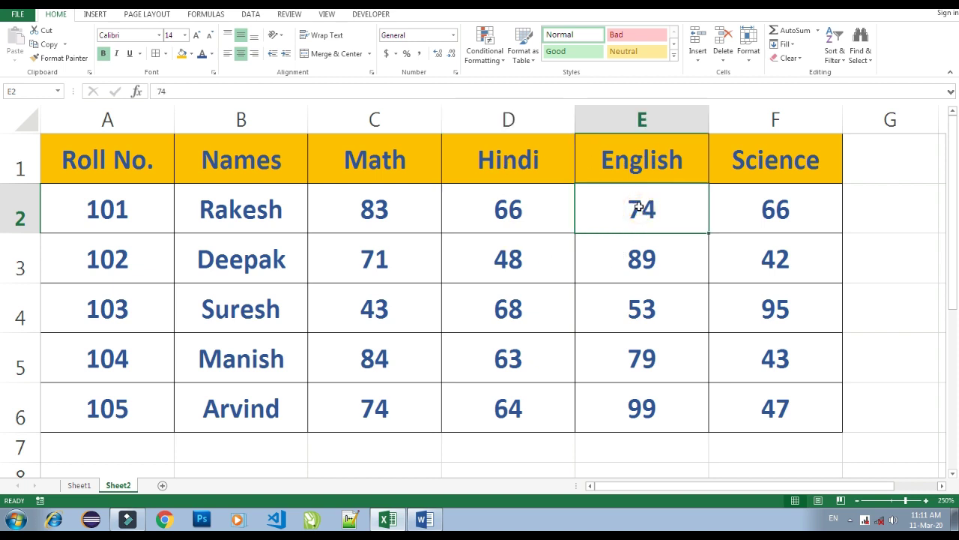
key("ctrl+space")
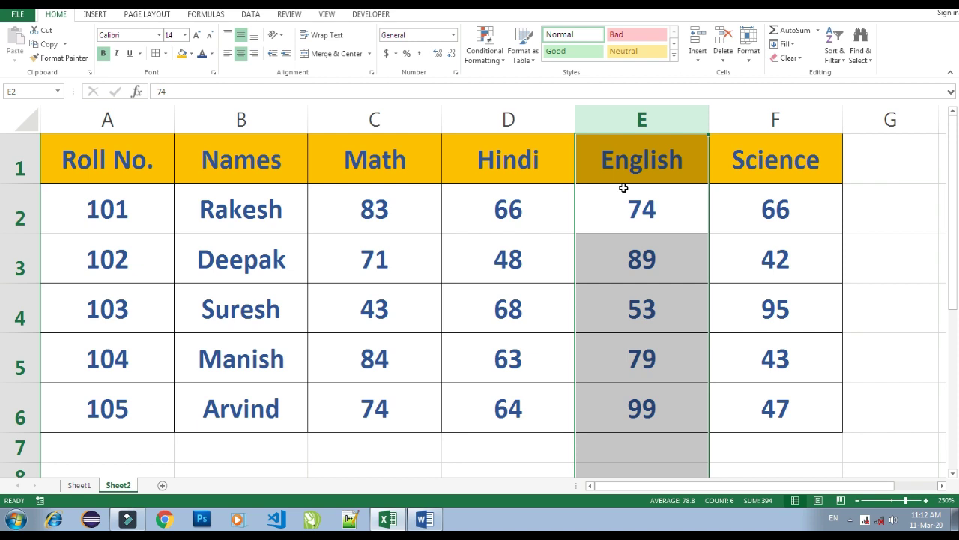
key("ctrl+plus")
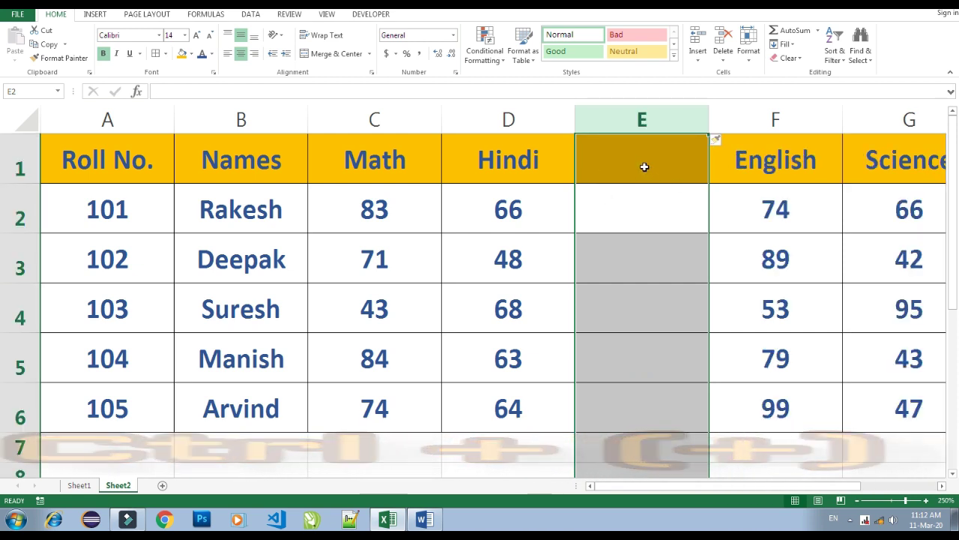
left_click(641, 166)
type("S")
type("S")
key("BackSpace")
type(".S.T")
key("ctrl+Return")
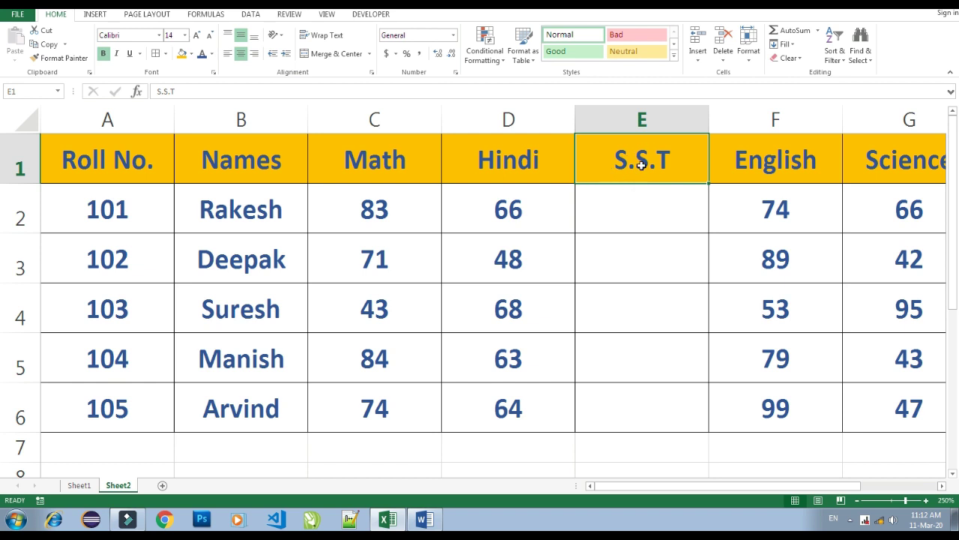
key("ctrl+space")
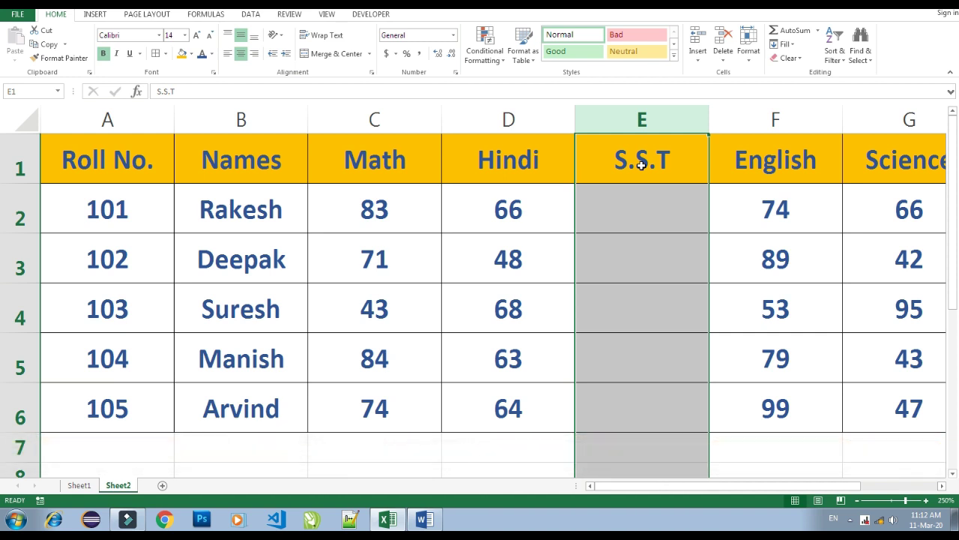
key("ctrl+minus")
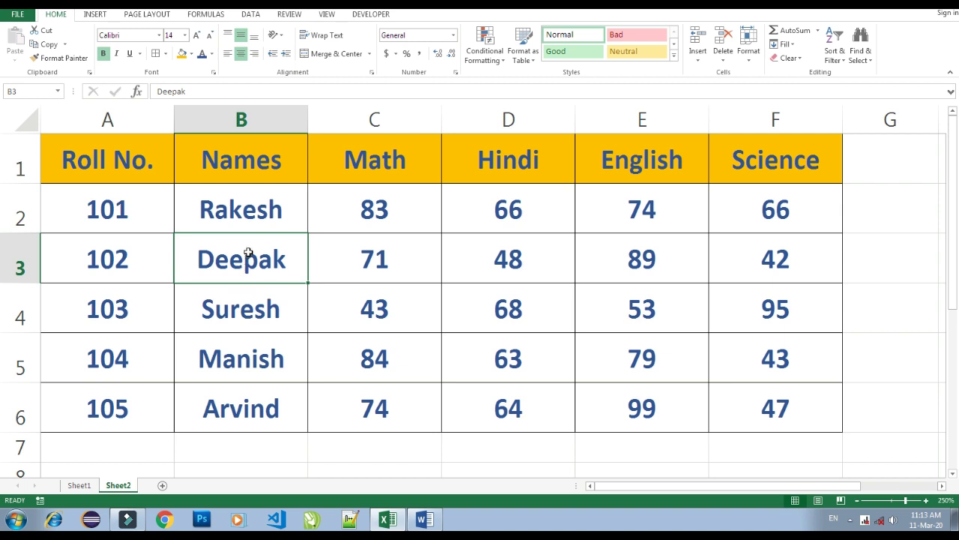
left_click(239, 311)
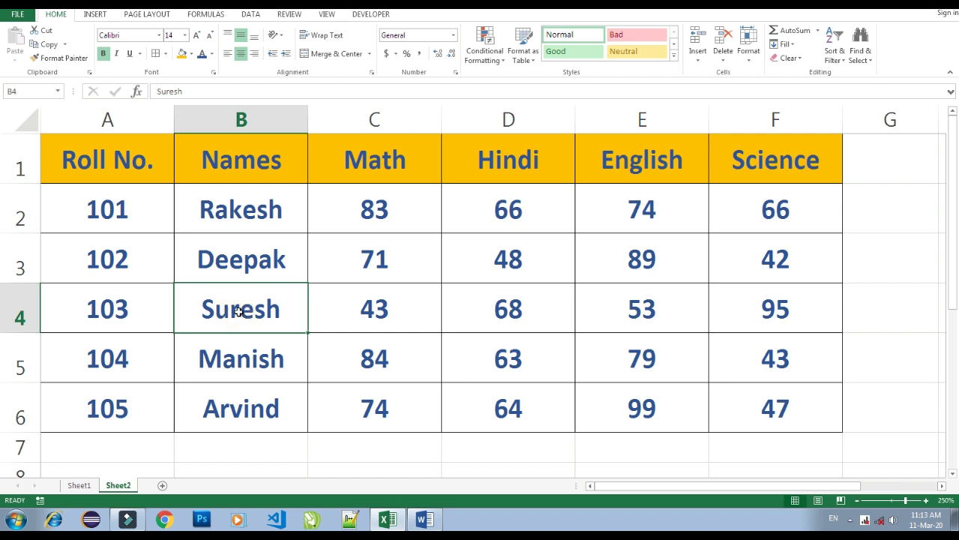
key("shift+space")
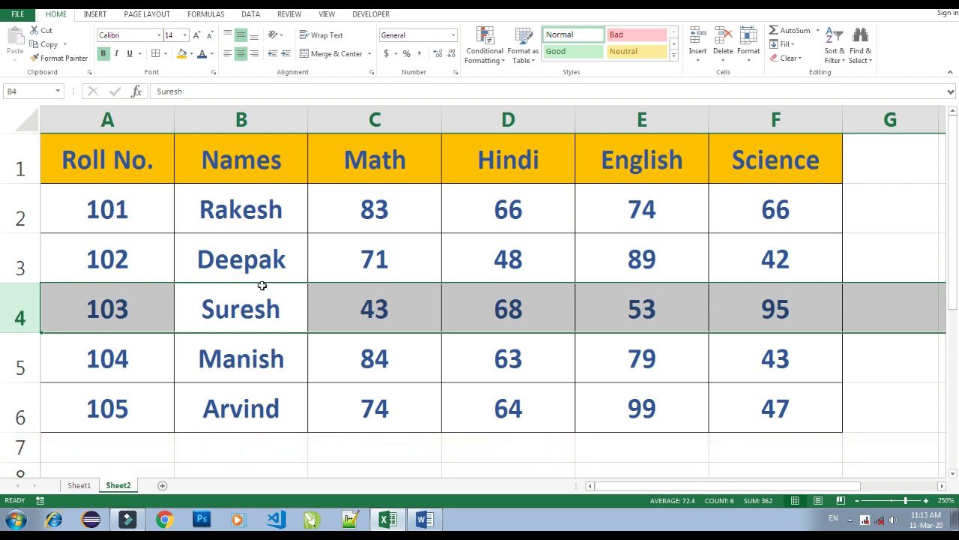
key("ctrl+plus")
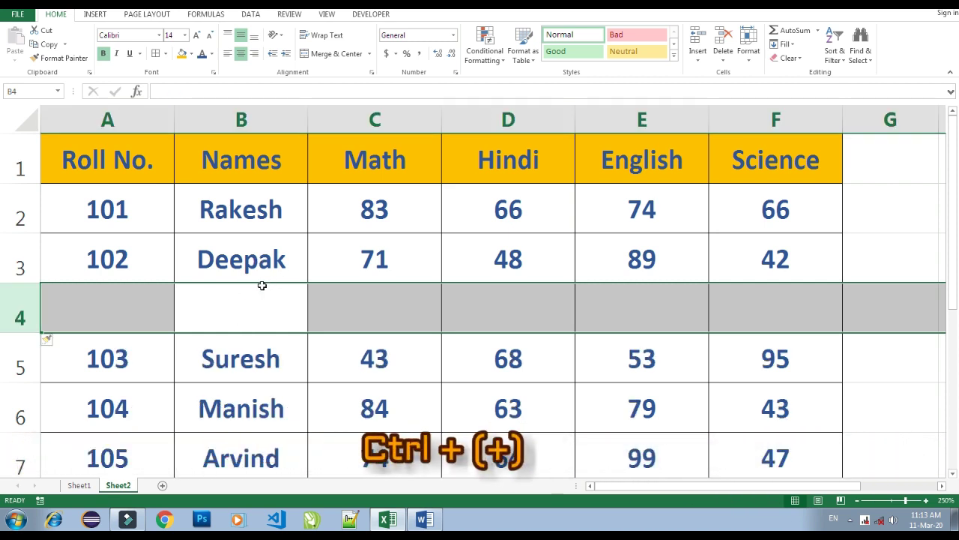
left_click(254, 306)
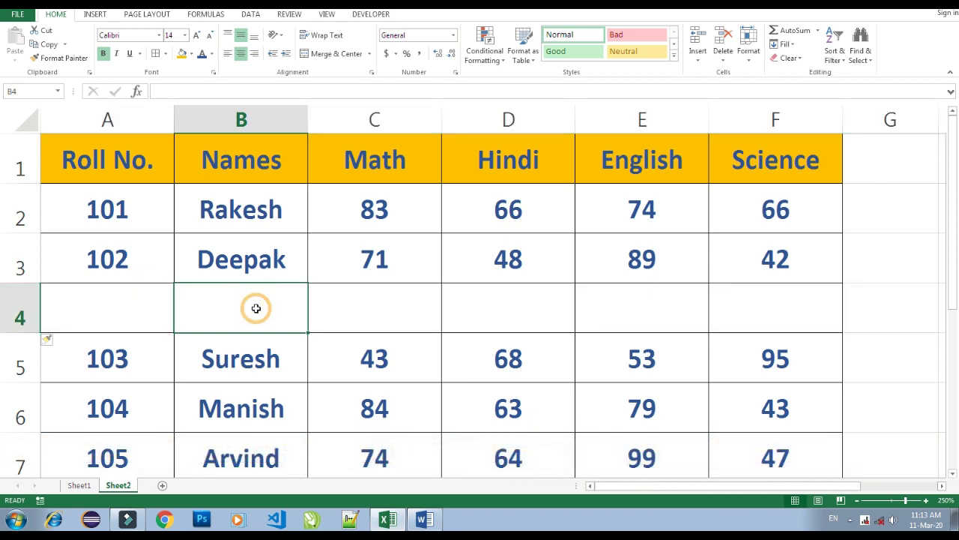
type("fdgdfg")
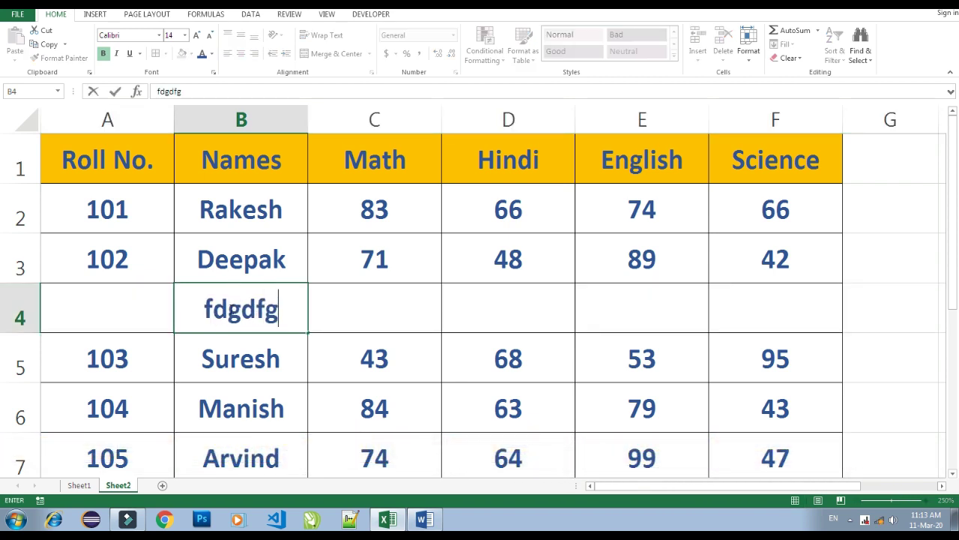
left_click(254, 337)
left_click(250, 308)
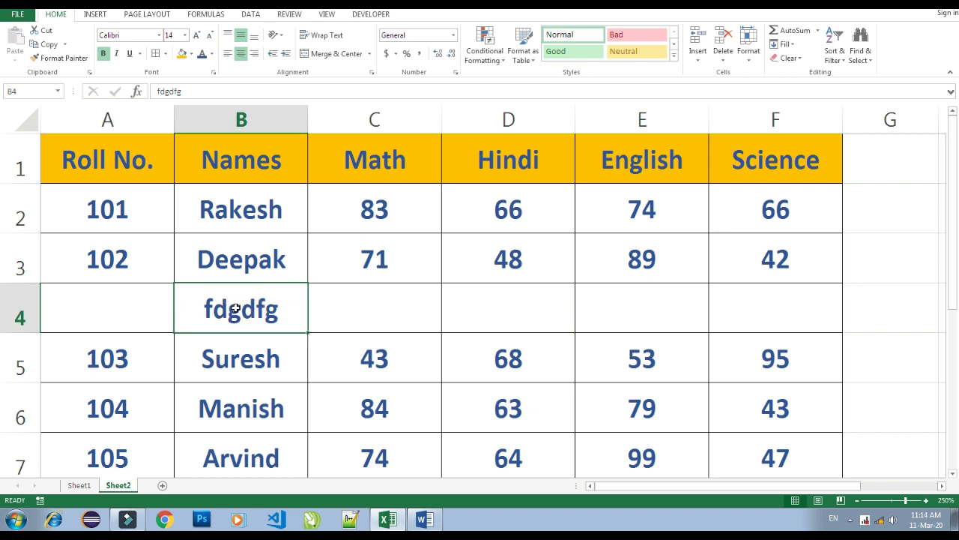
key("shift+space")
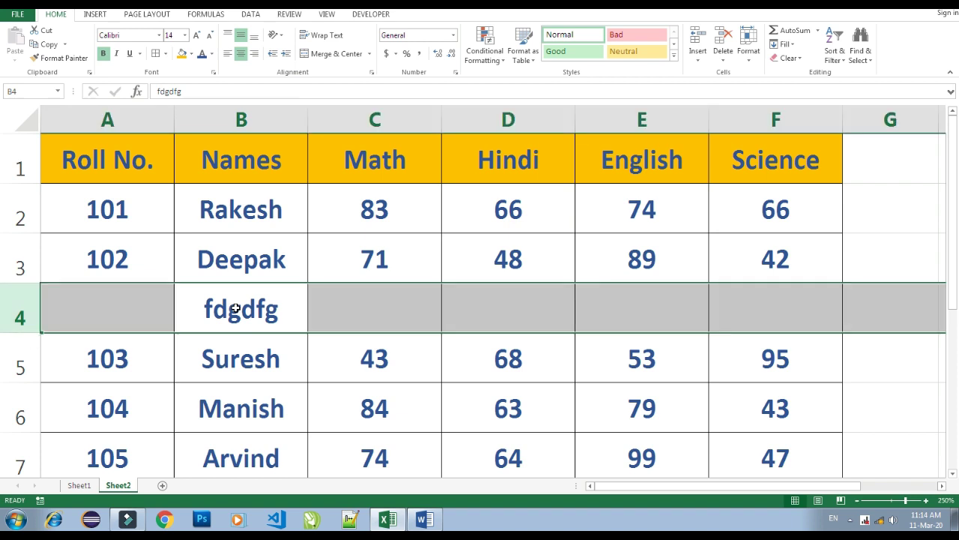
key("ctrl+shift+plus")
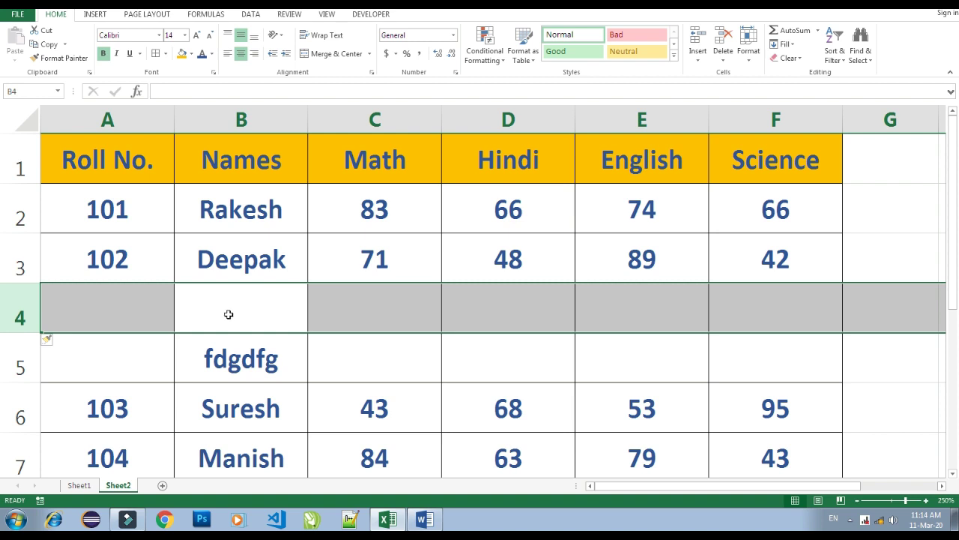
left_click(229, 314)
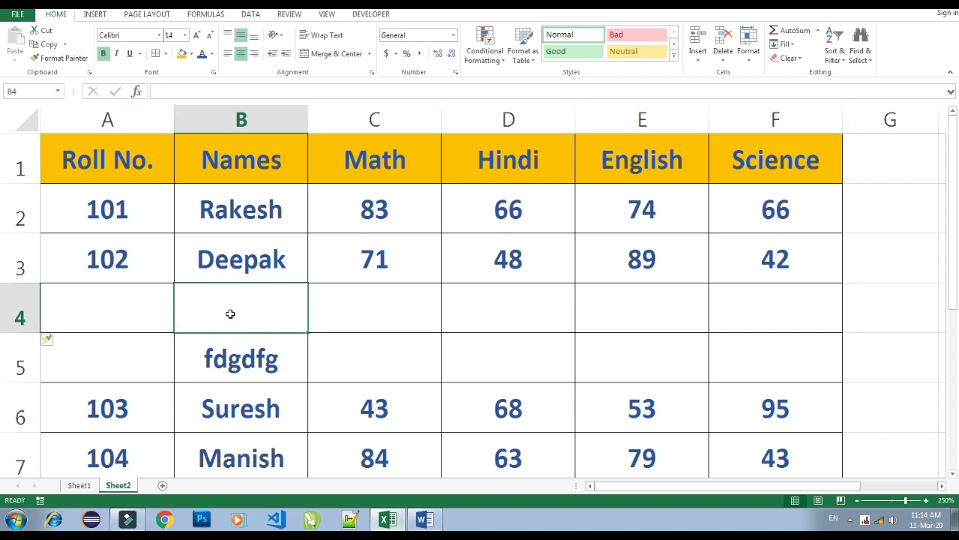
key("shift+space")
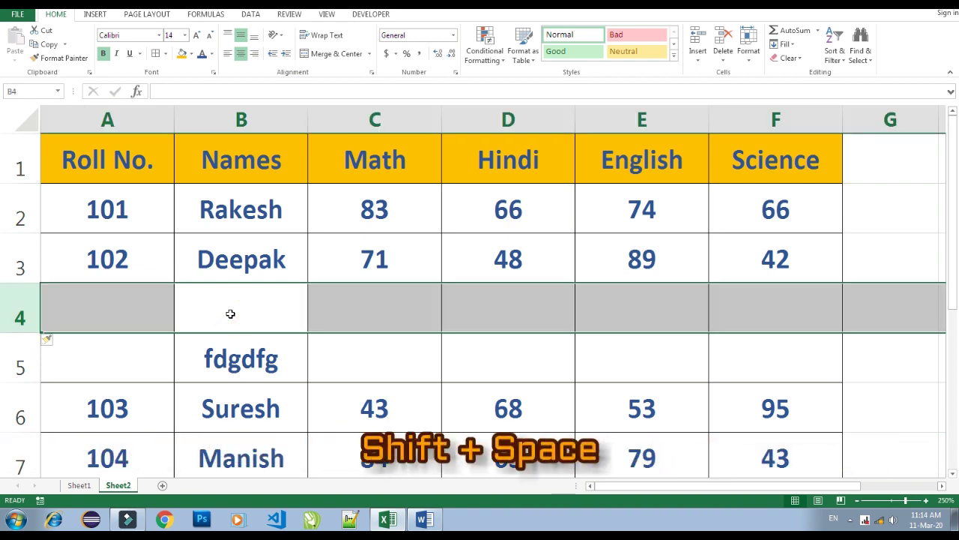
key("ctrl+minus")
key("ctrl+minus")
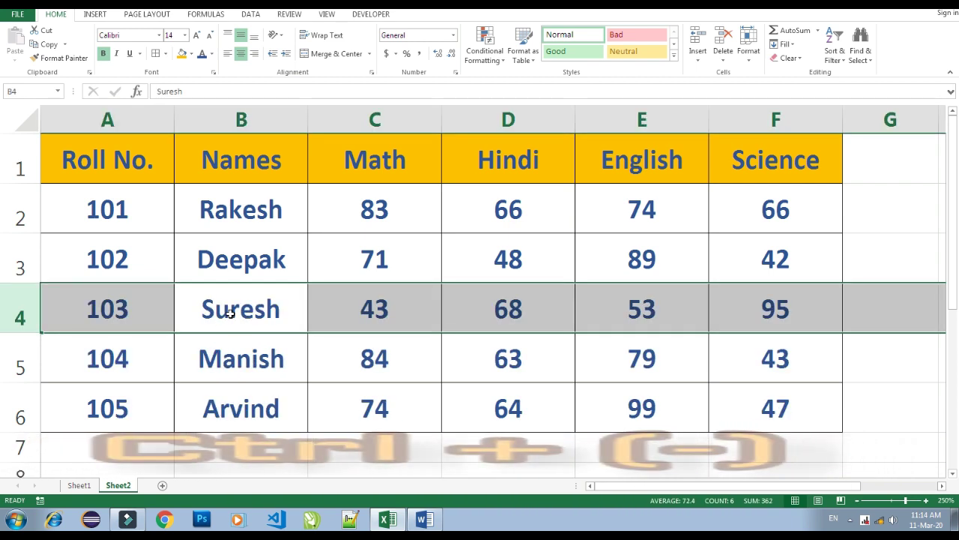
left_click(274, 263)
left_click(374, 255)
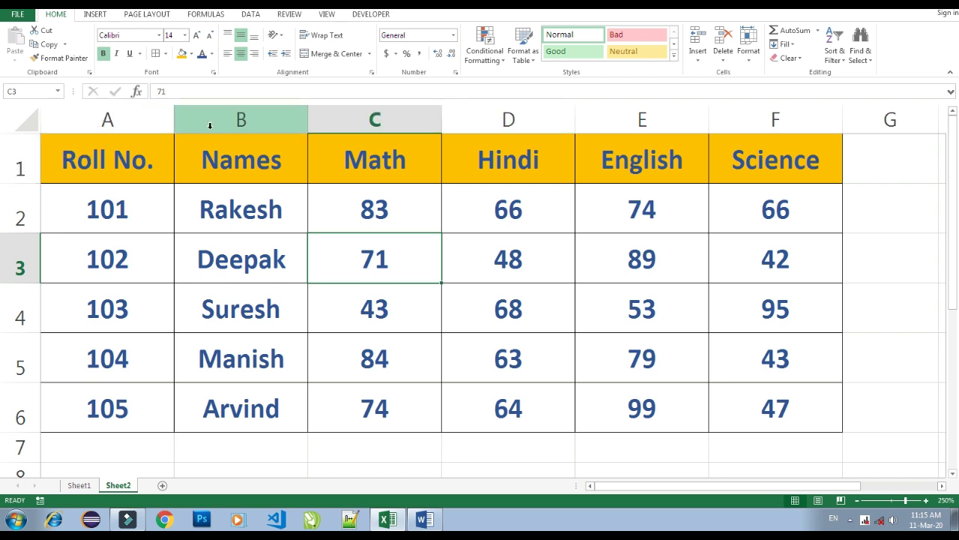
Insert blank rows above the marks table so the Roll No. header moves to row 4.
left_click(98, 156)
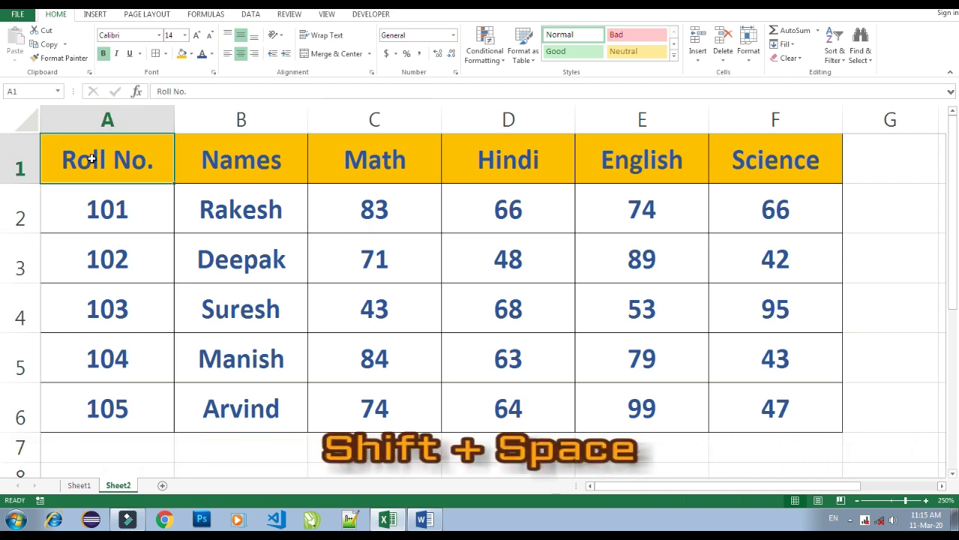
key("shift+space")
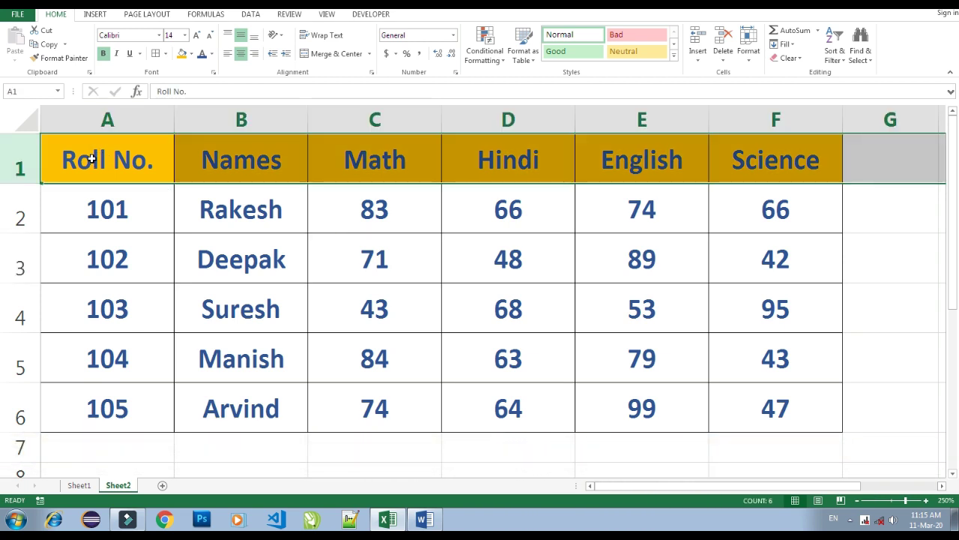
key("ctrl+plus")
key("ctrl+plus")
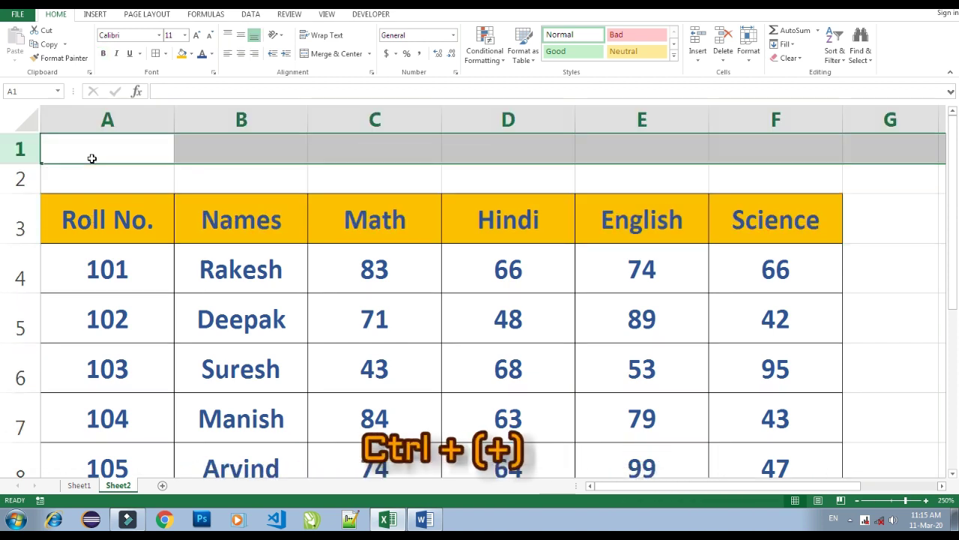
key("ctrl+plus")
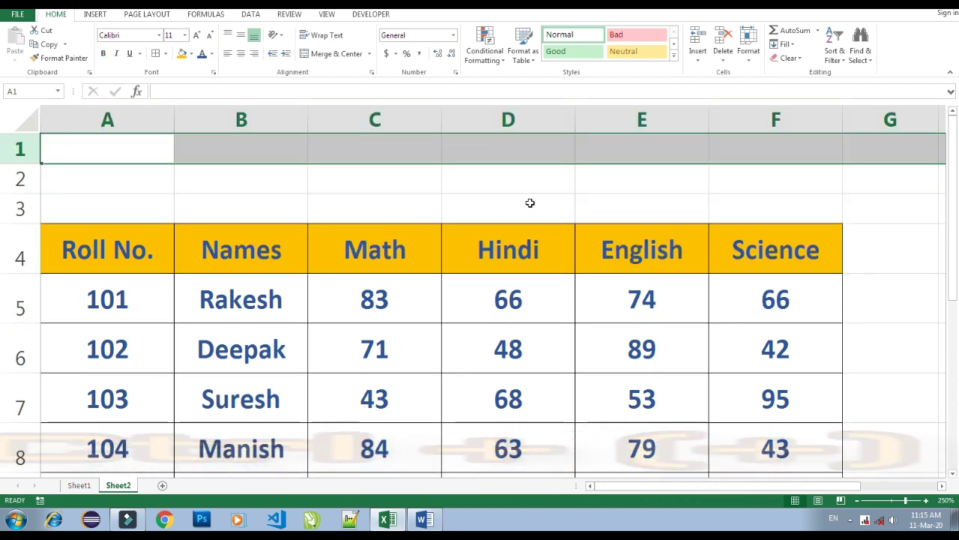
Select cells A1 to F3 in the new blank rows.
left_click(389, 180)
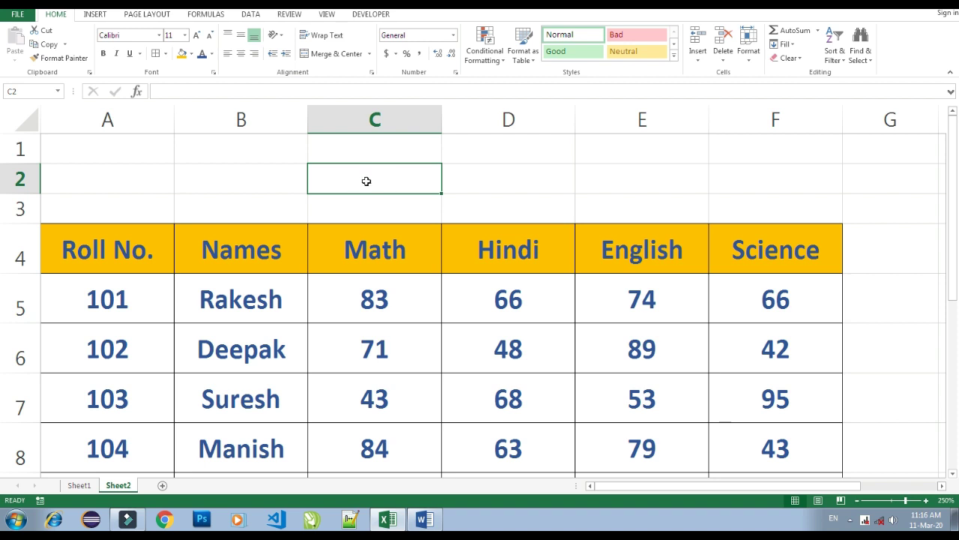
left_click(278, 177)
left_click(367, 154)
left_click(368, 177)
left_click(416, 157)
left_click(120, 149)
left_click_drag(121, 149, 741, 210)
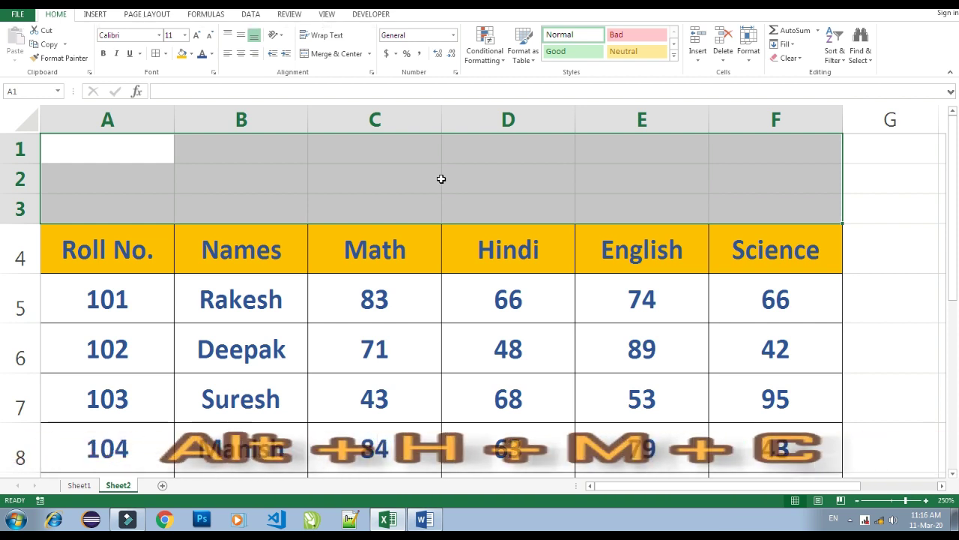
Merge and centre A1:F3 and enter the title 'MARK SHEET' in it.
key("alt")
key("h")
key("m")
key("c")
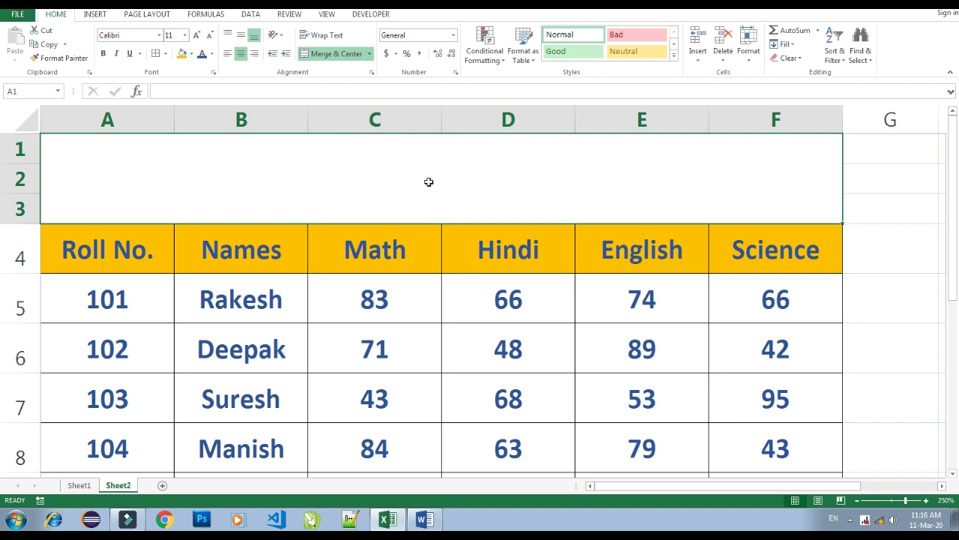
type("MARKS")
key("BackSpace")
type("SHEET")
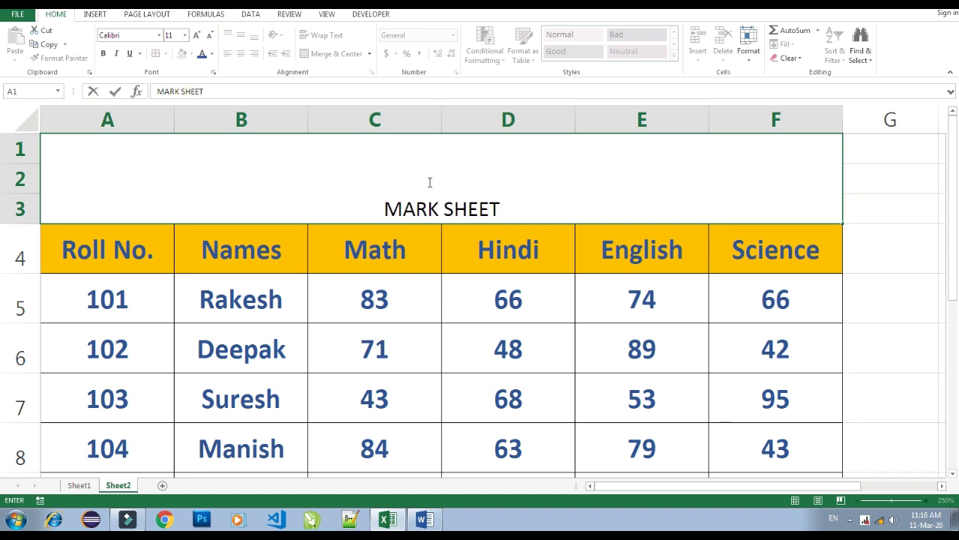
key("Return")
key("Up")
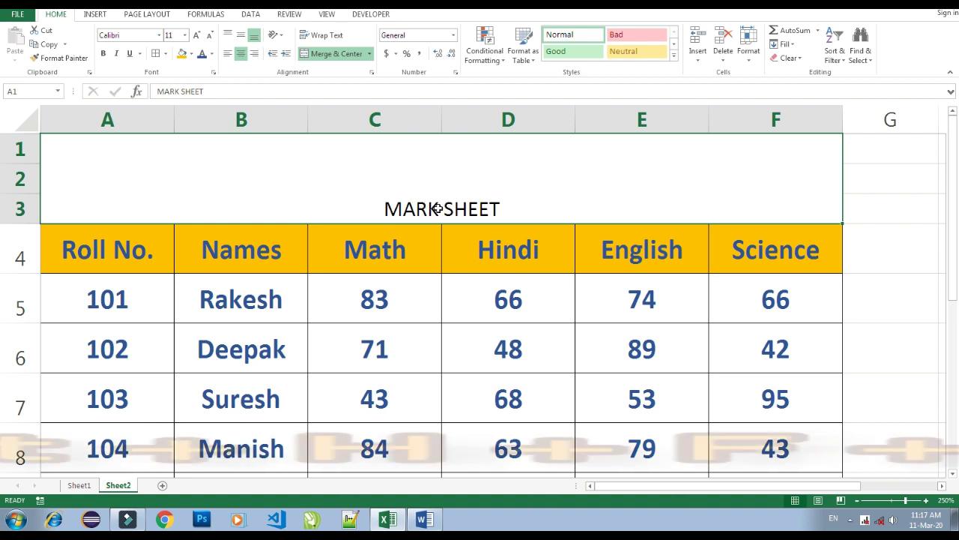
Move to the Home font size box to resize the MARK SHEET title.
key("alt")
key("h")
key("f")
key("s")
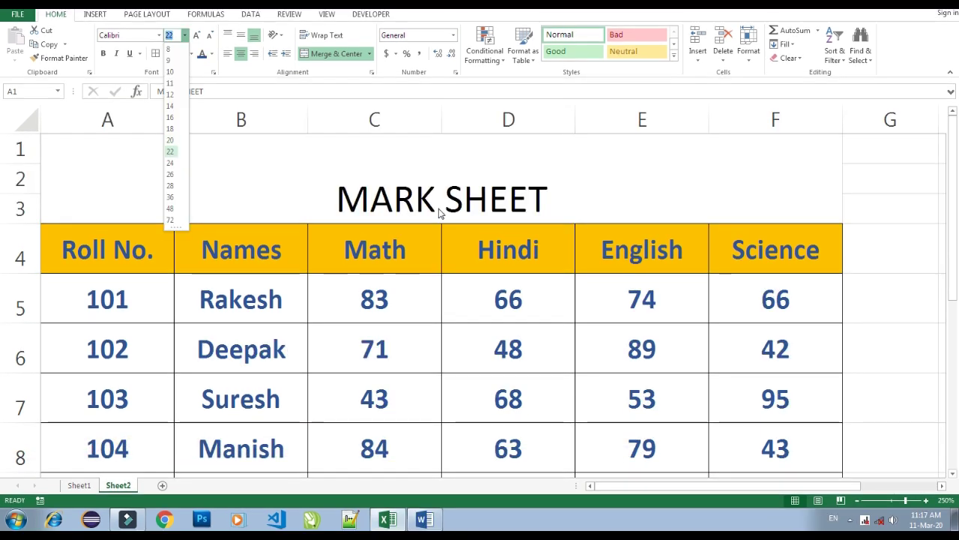
Set the MARK SHEET title's font size to 26.
key("Down")
key("Down")
key("Down")
left_click(438, 207)
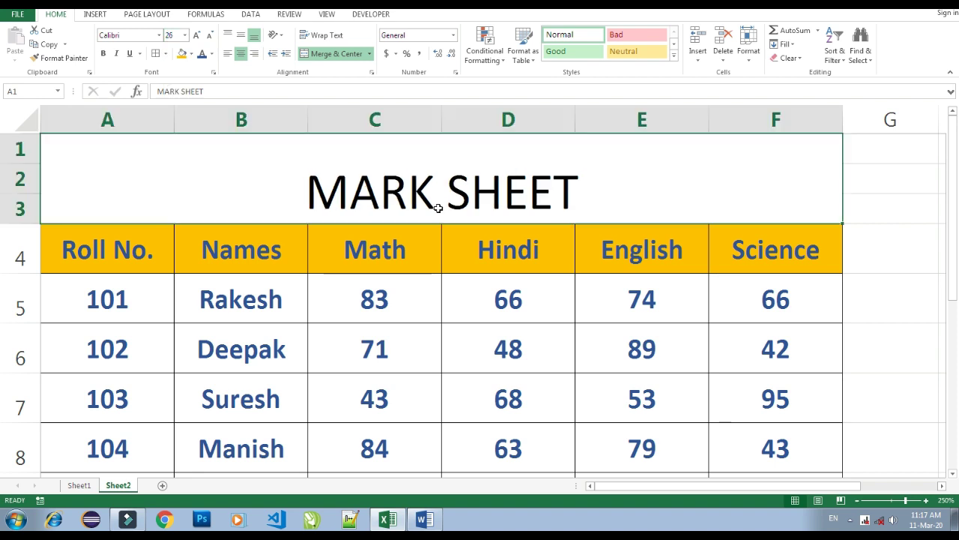
key("Down")
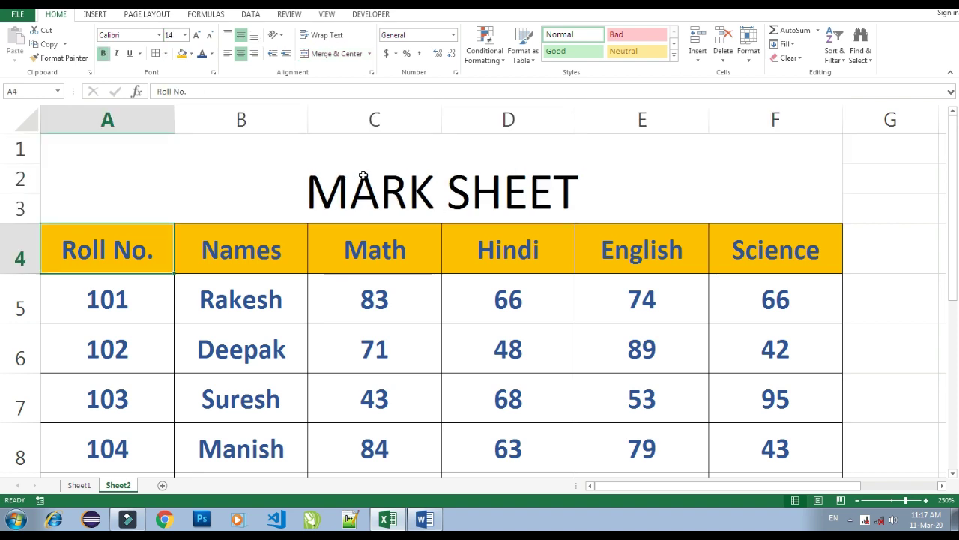
left_click(365, 182)
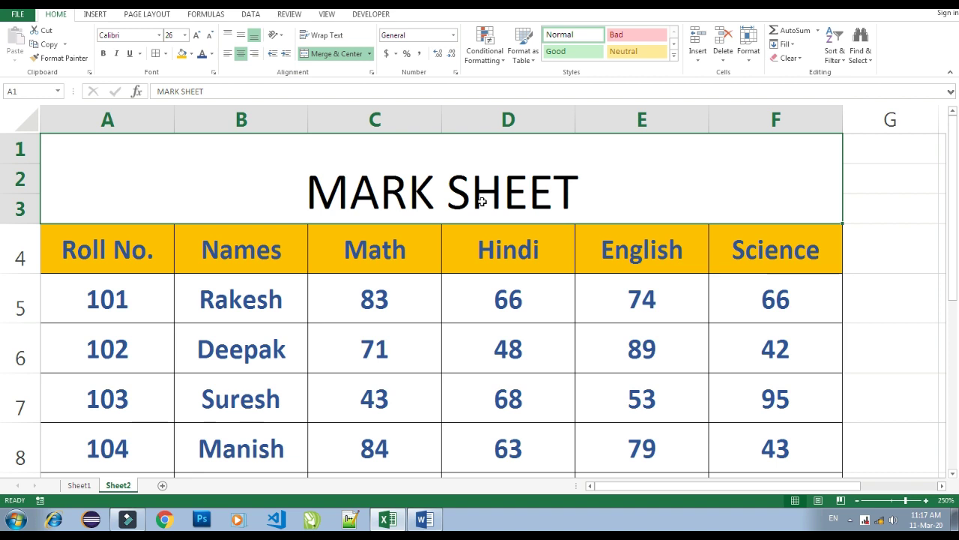
Apply Middle Align so the title sits vertically centred in its merged cell.
key("alt+h")
key("a")
key("m")
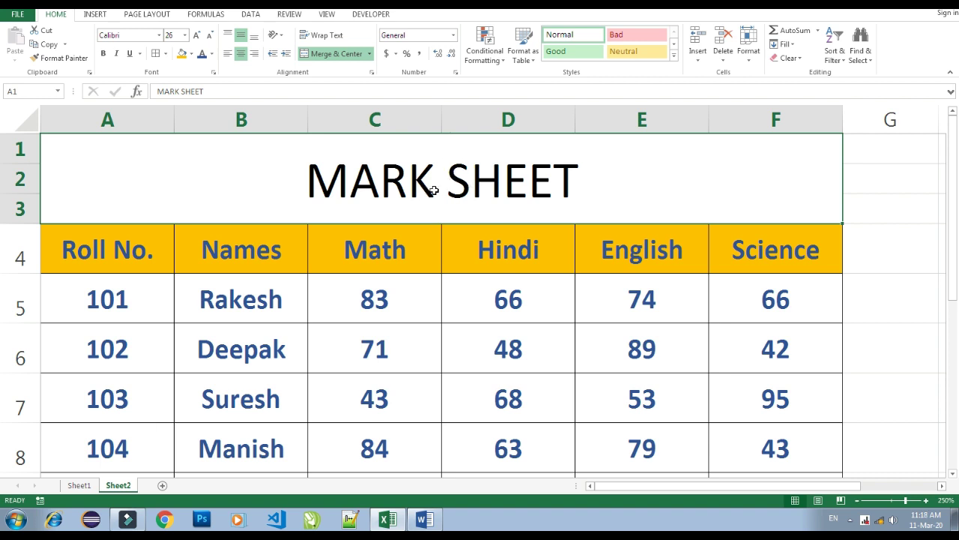
scroll(433, 243, "down", 1)
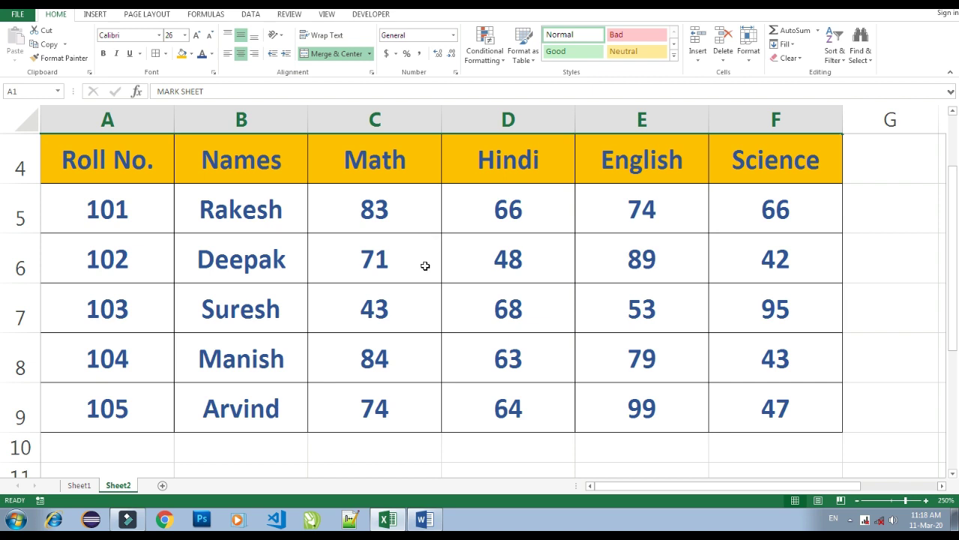
left_click_drag(101, 158, 740, 394)
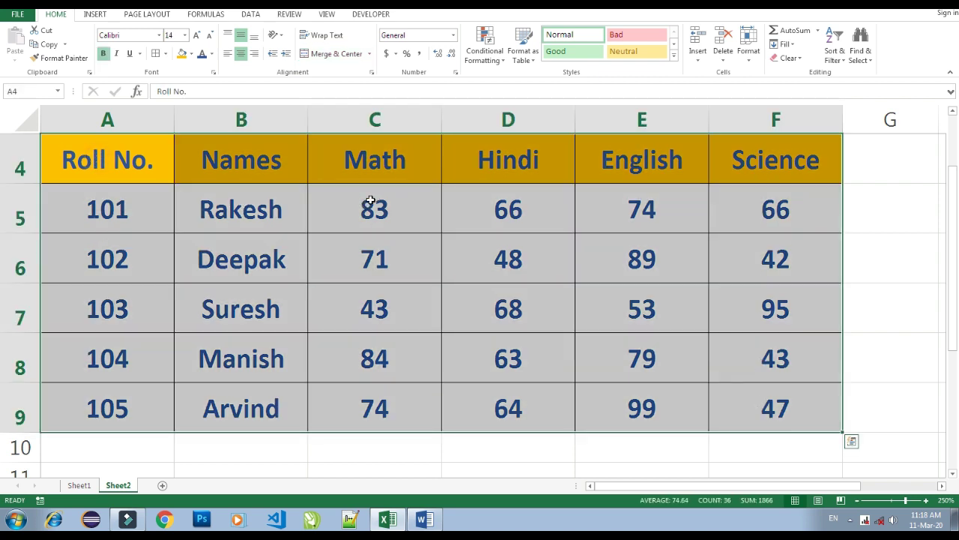
mouse_move(104, 163)
left_mouse_down()
mouse_move(679, 189)
mouse_move(751, 411)
left_mouse_up()
key("alt+h")
key("e")
key("a")
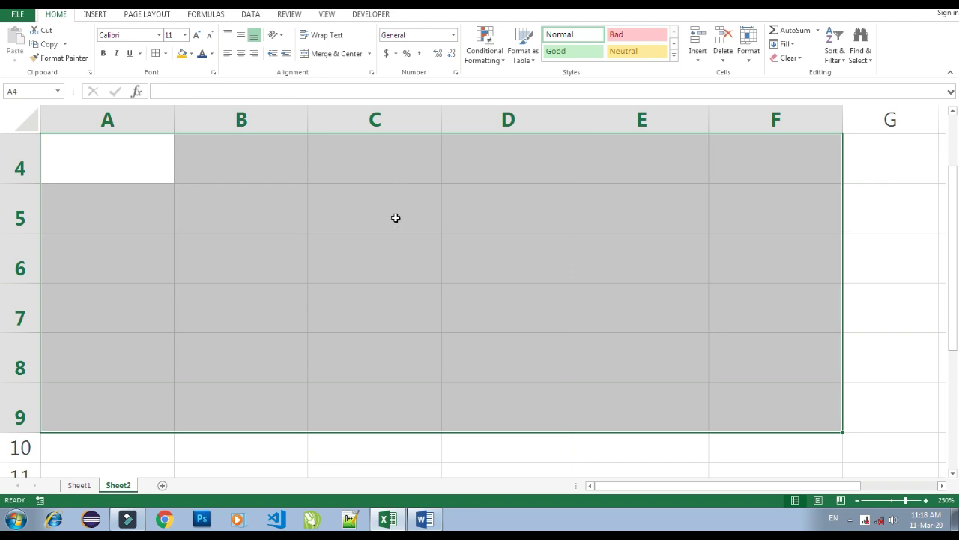
key("ctrl+z")
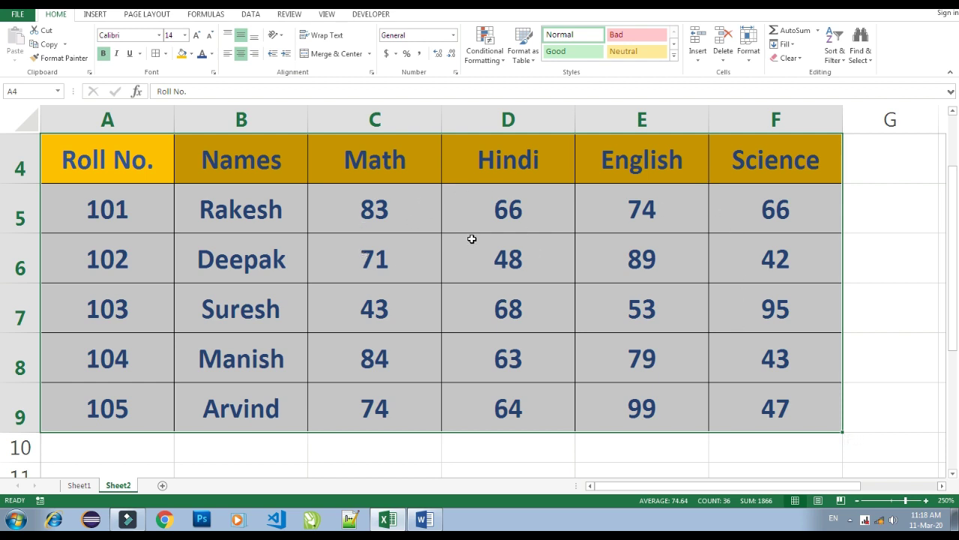
key("alt+h")
key("e")
key("f")
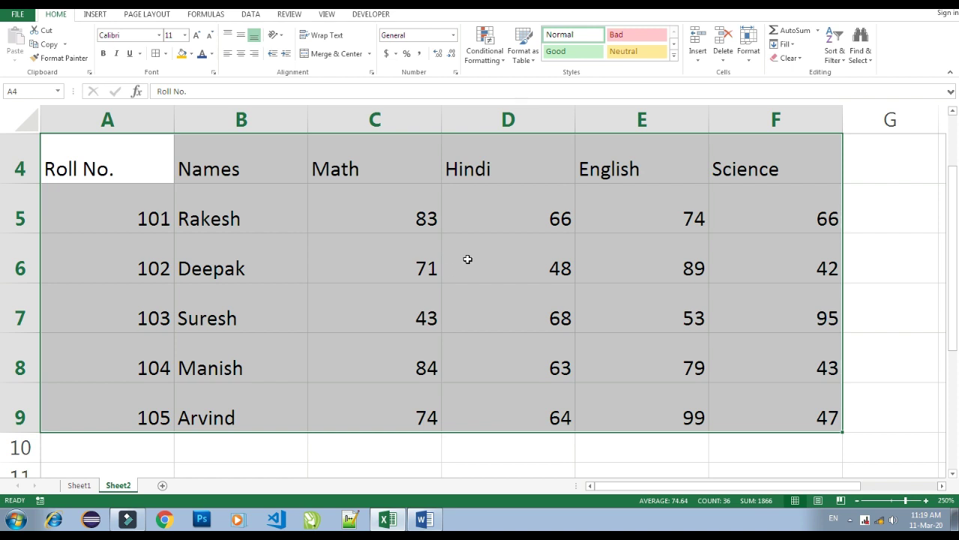
key("ctrl+z")
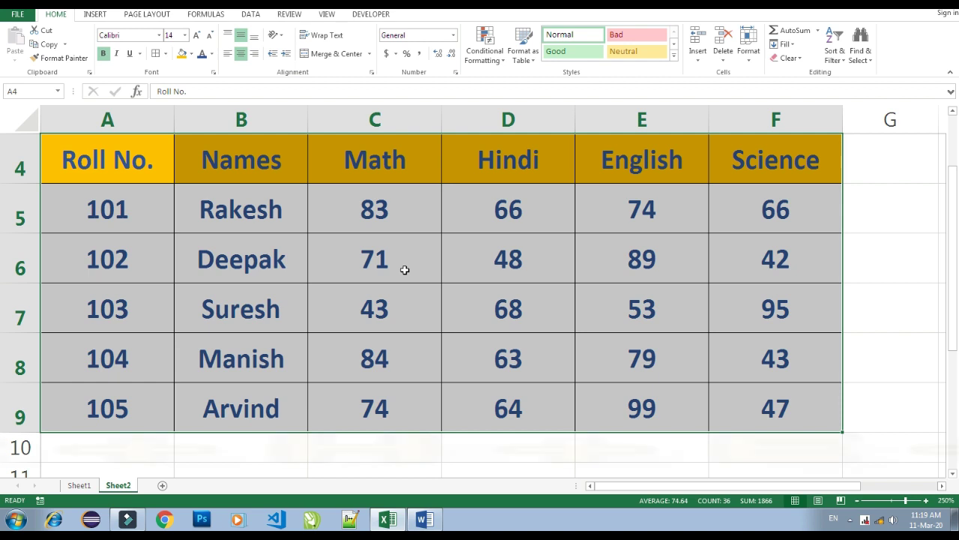
key("alt")
key("h")
key("e")
key("c")
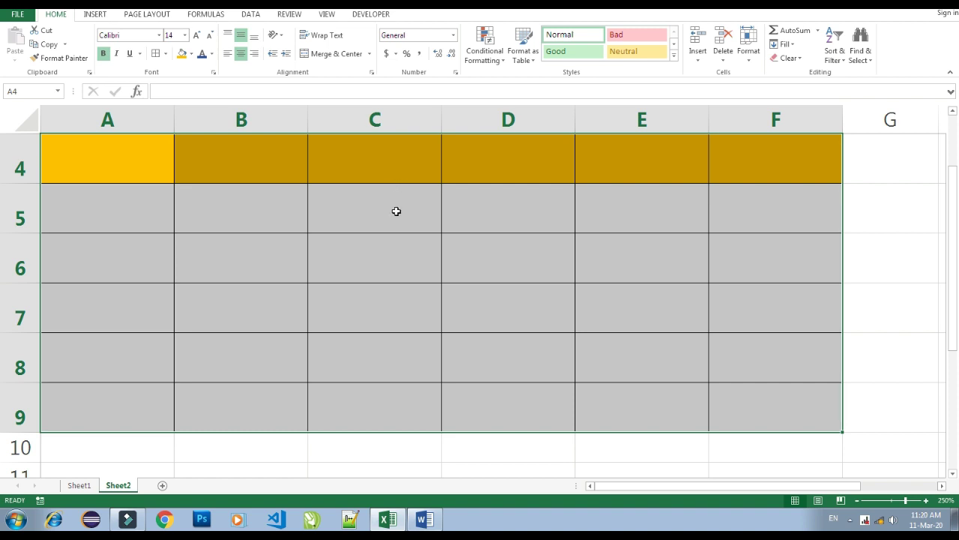
key("ctrl+v")
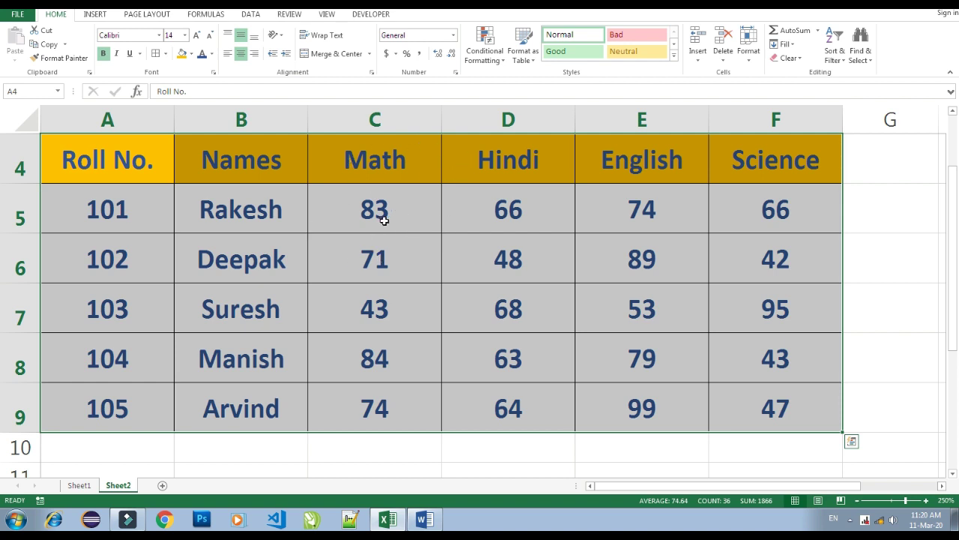
Set a custom zoom of 200%, then change the zoom to 180%.
left_click(404, 218)
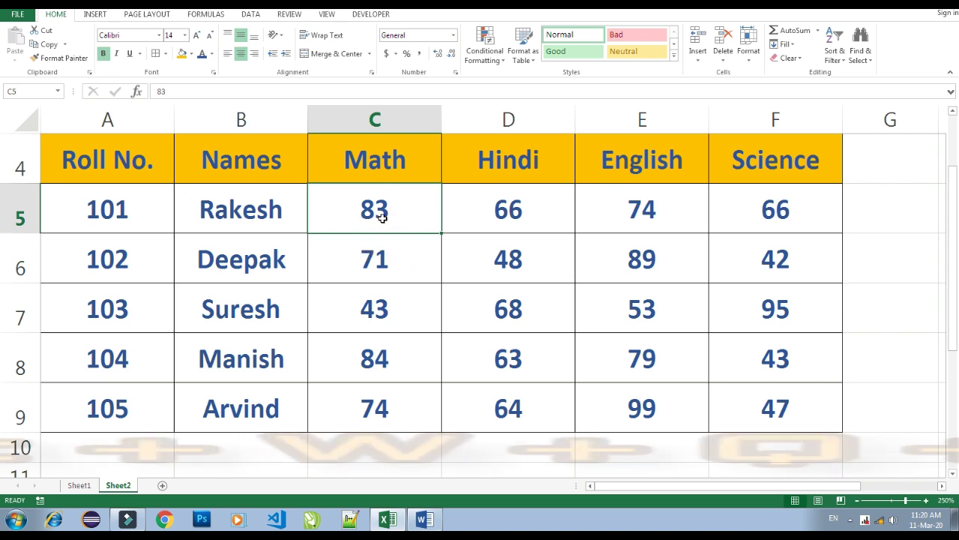
key("alt+w")
key("q")
key("c")
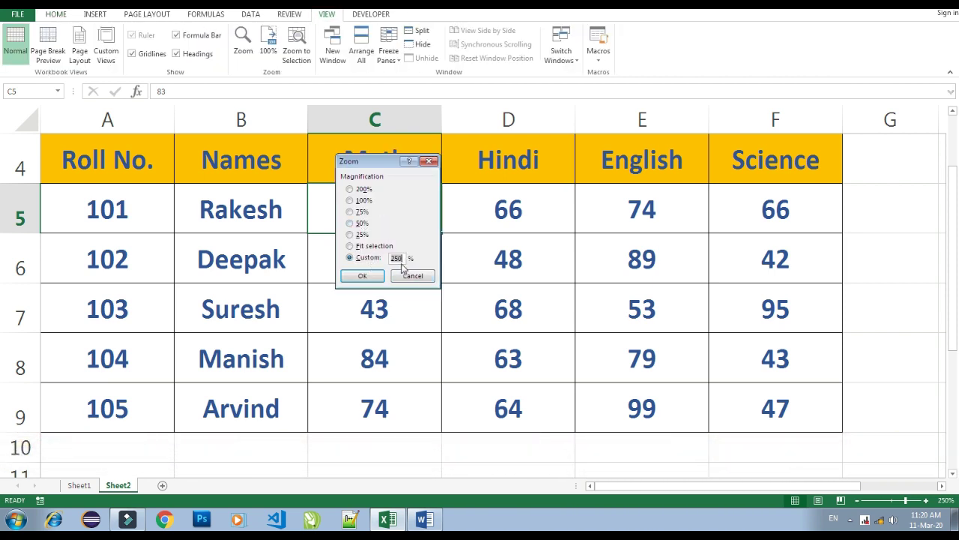
type("20")
key("Return")
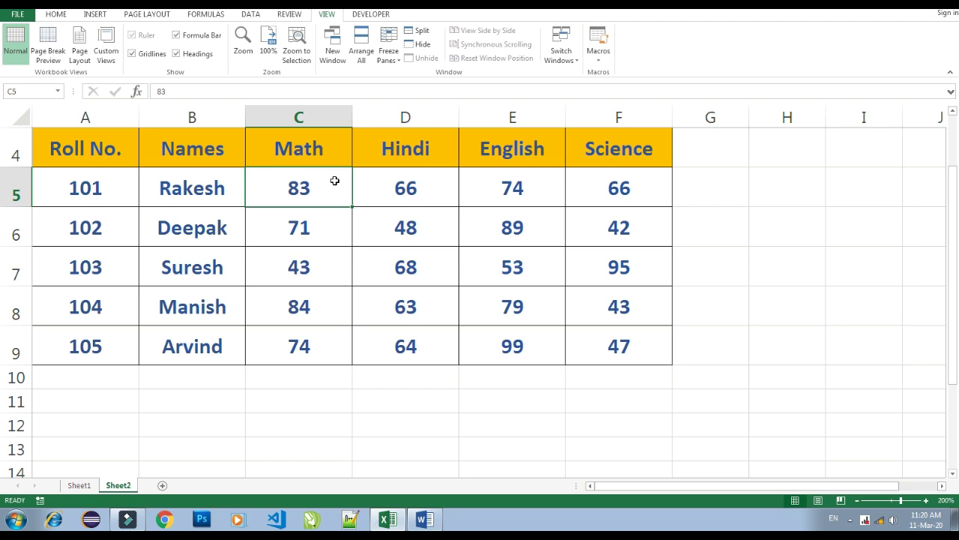
key("alt+w")
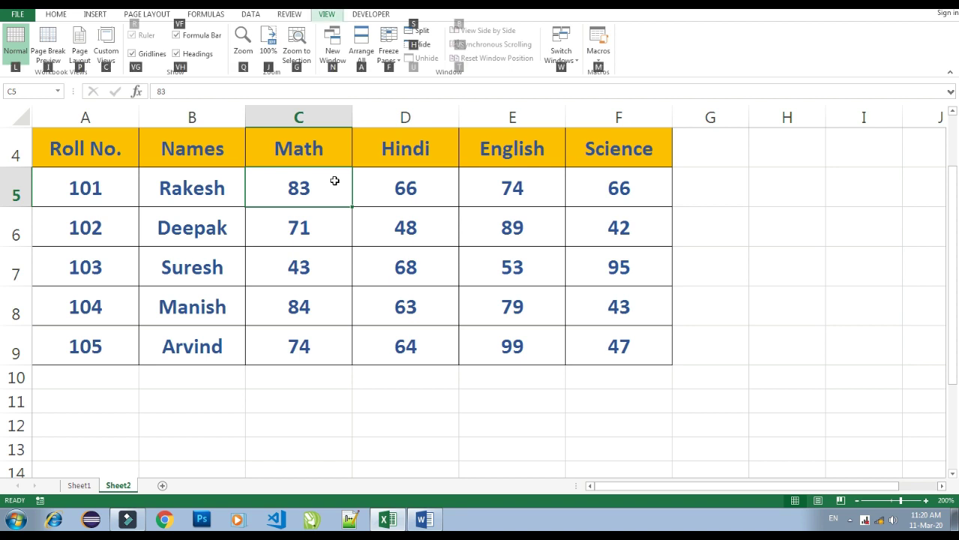
key("q")
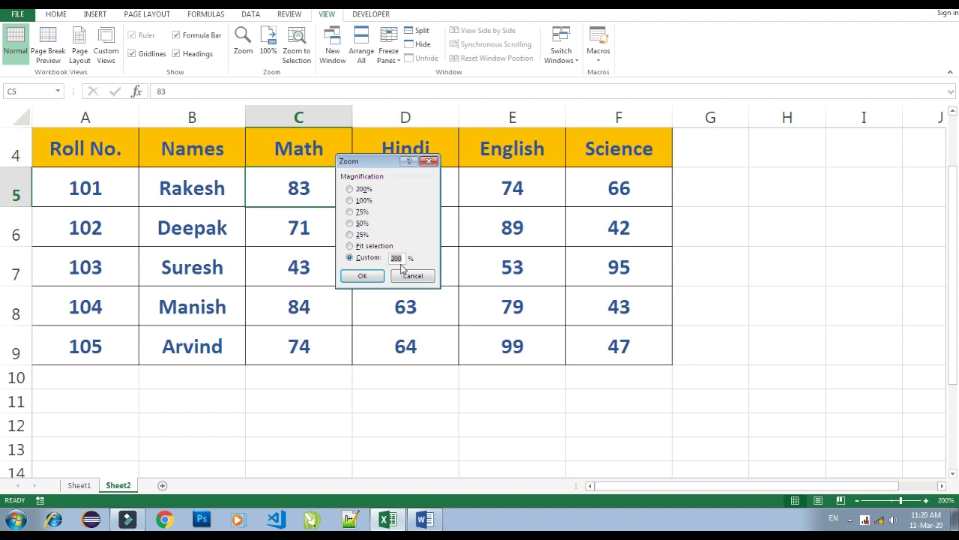
key("Return")
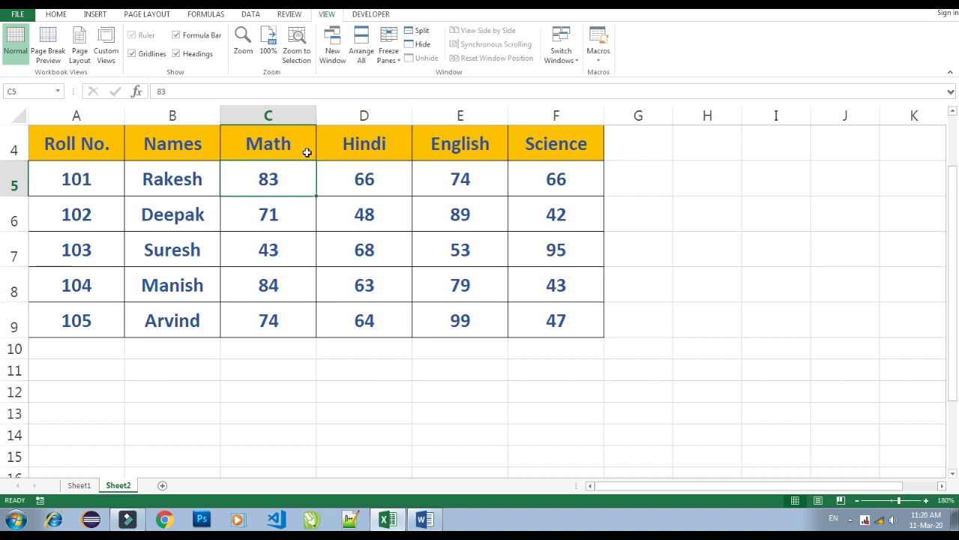
Add a 'Total' header in G4 and put all borders on the Total column cells.
left_click(515, 189)
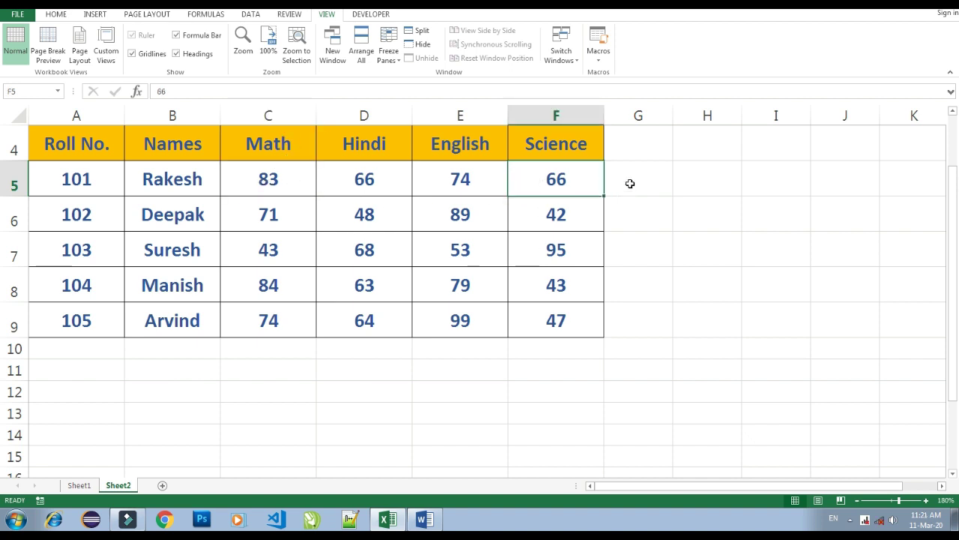
left_click(642, 147)
type("tOTAL")
key("Return")
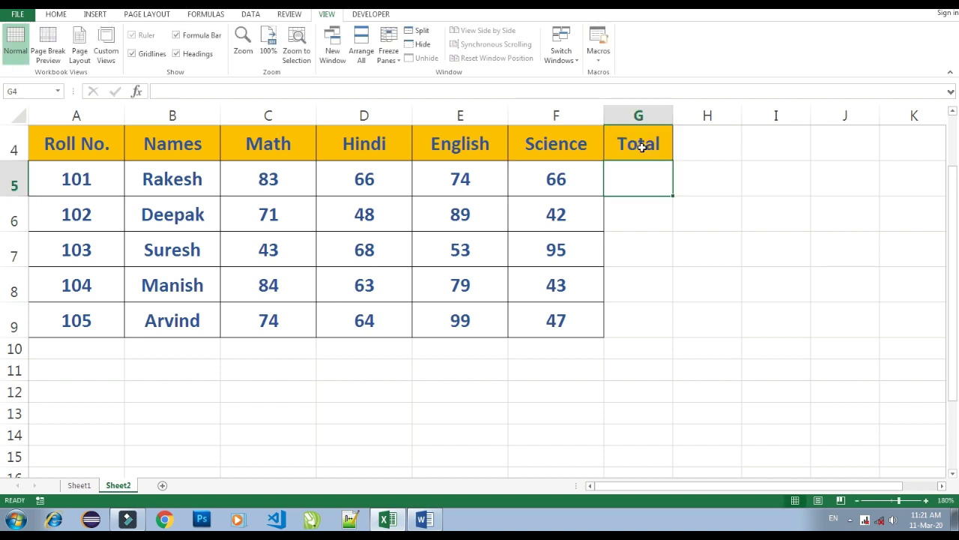
key("shift+Down")
key("shift+Down")
key("shift+Down")
key("shift+Down")
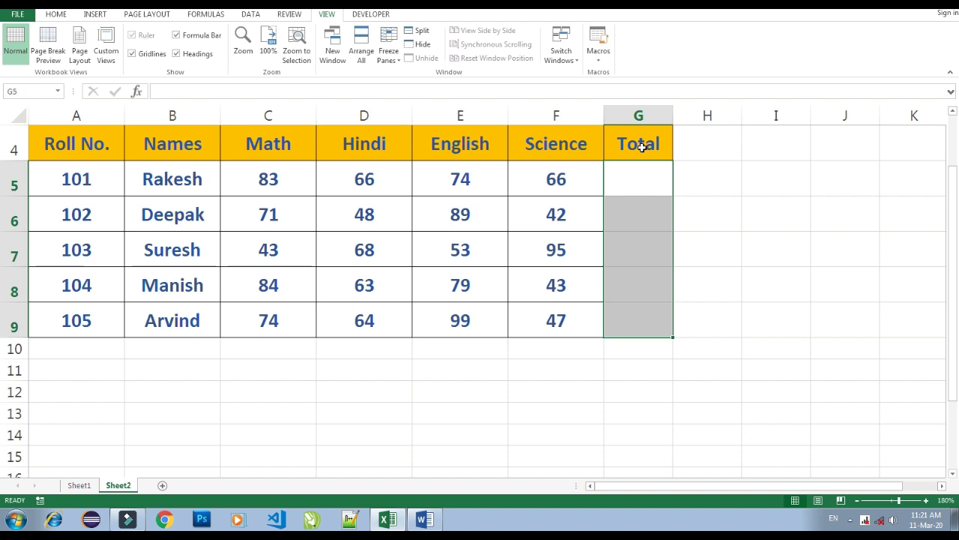
key("alt+h")
key("b")
key("a")
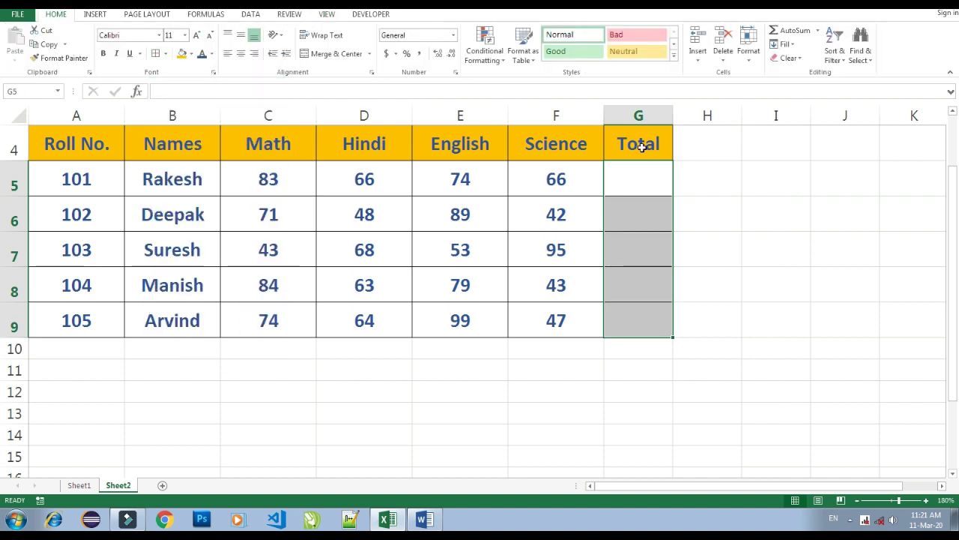
key("Down")
key("Down")
key("Down")
key("Down")
key("Up")
key("Up")
key("Up")
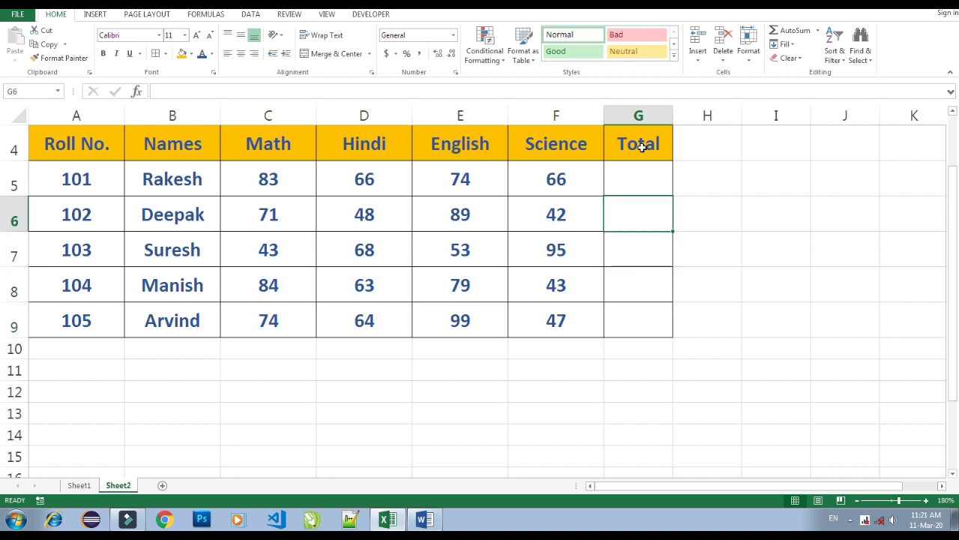
key("Up")
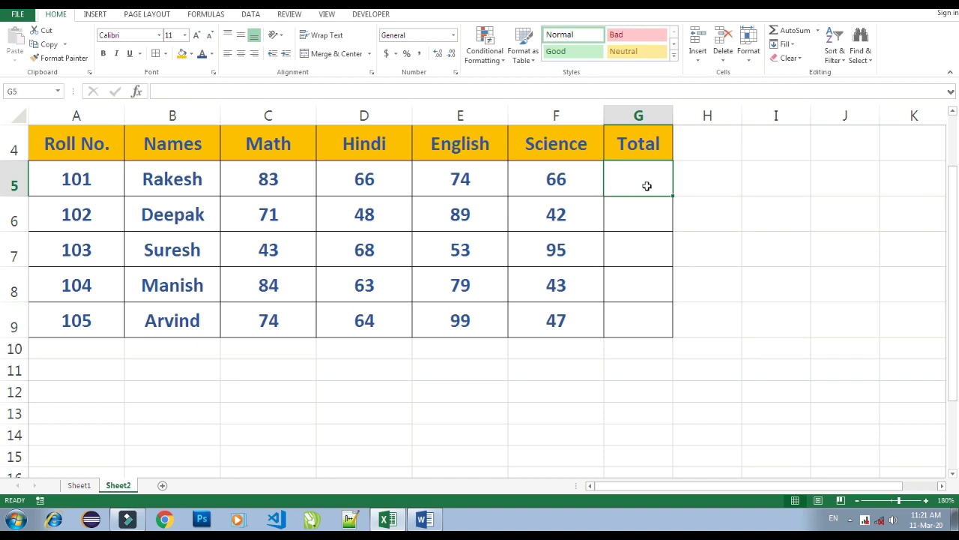
AutoSum G5 and fill it down G5:G9, giving totals 289, 250, 259, 269, 284.
key("alt+equal")
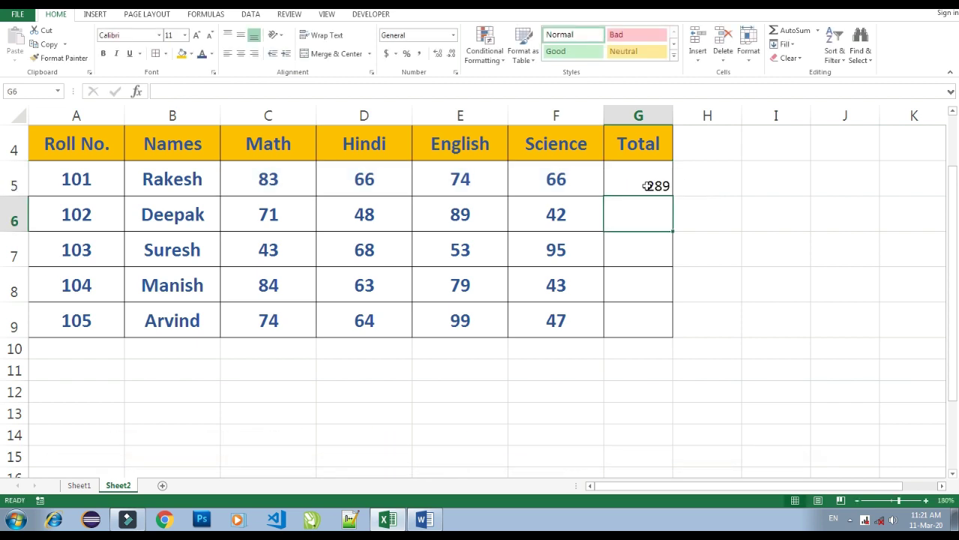
left_click(647, 186)
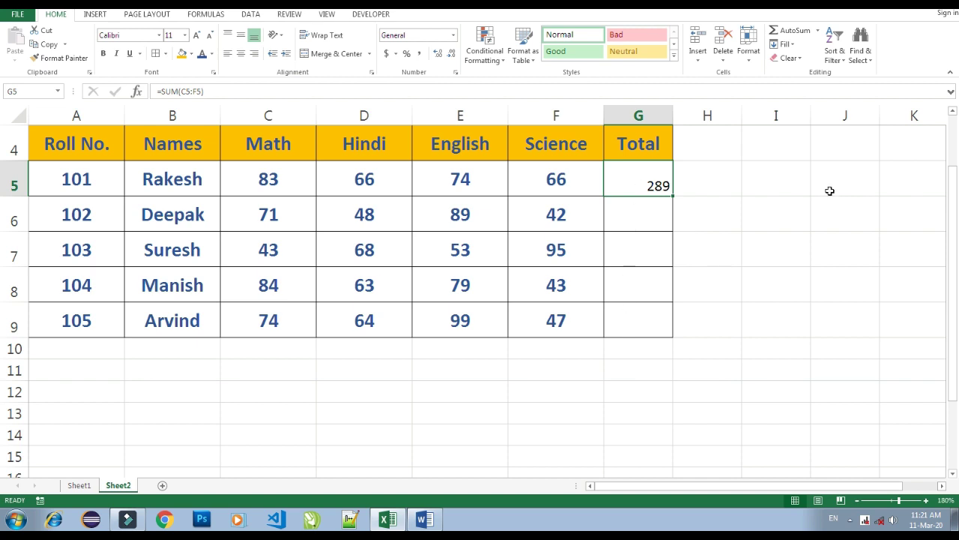
key("shift+Down")
key("shift+Down")
key("shift+Down")
key("shift+Down")
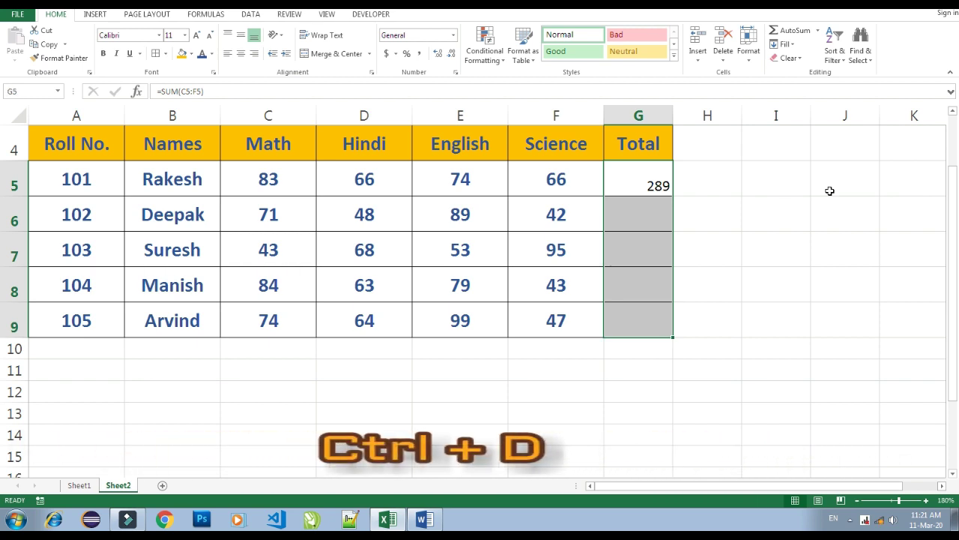
key("ctrl+d")
left_click(645, 186)
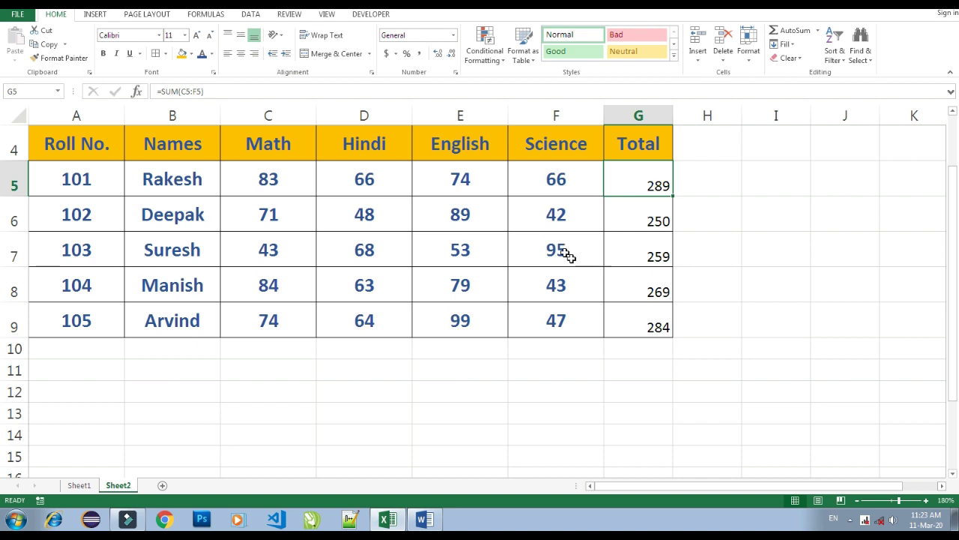
Copy the Science mark in F6 and paste only its formatting onto the totals G5:G9.
left_click(562, 182)
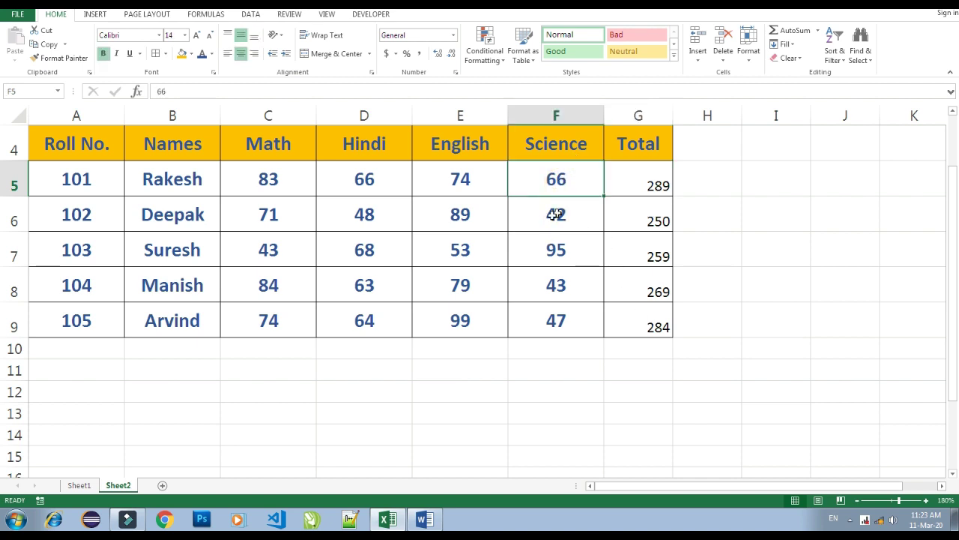
left_click(555, 215)
key("ctrl+c")
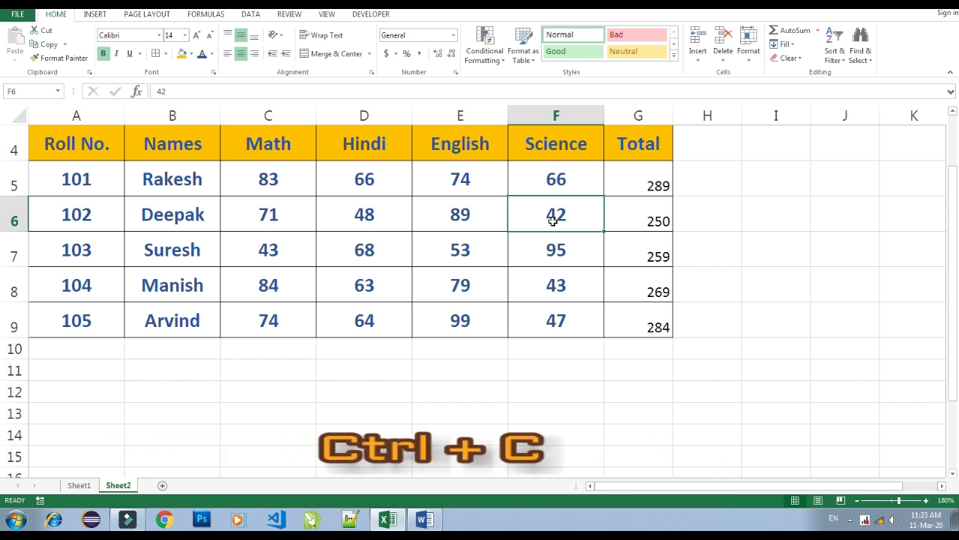
key("Right")
key("Up")
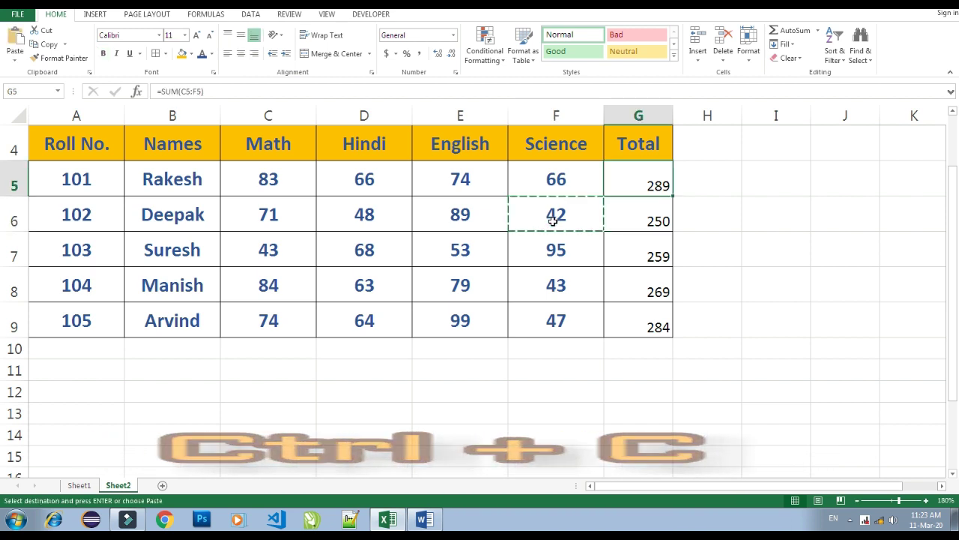
key("shift+Down")
key("shift+Down")
key("shift+Down")
key("shift+Down")
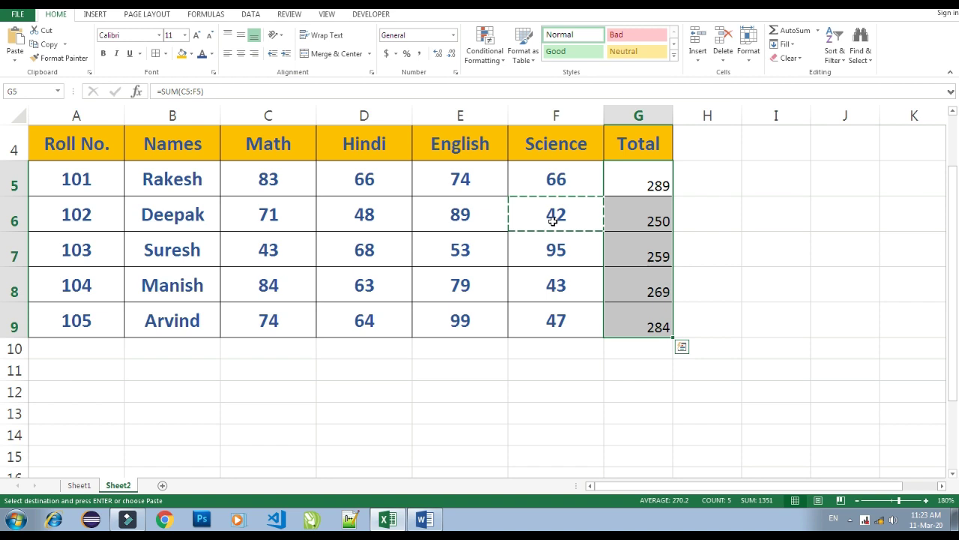
key("alt+e")
key("s")
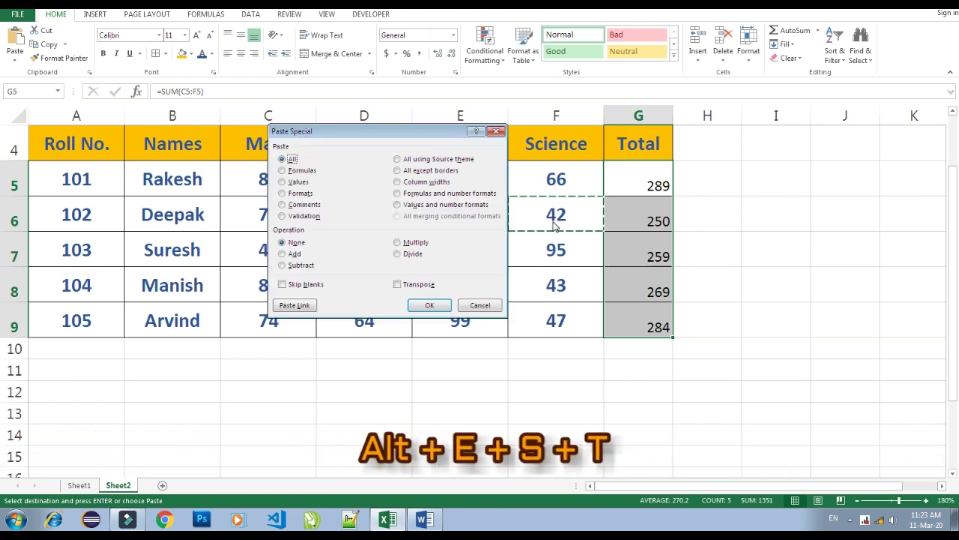
key("t")
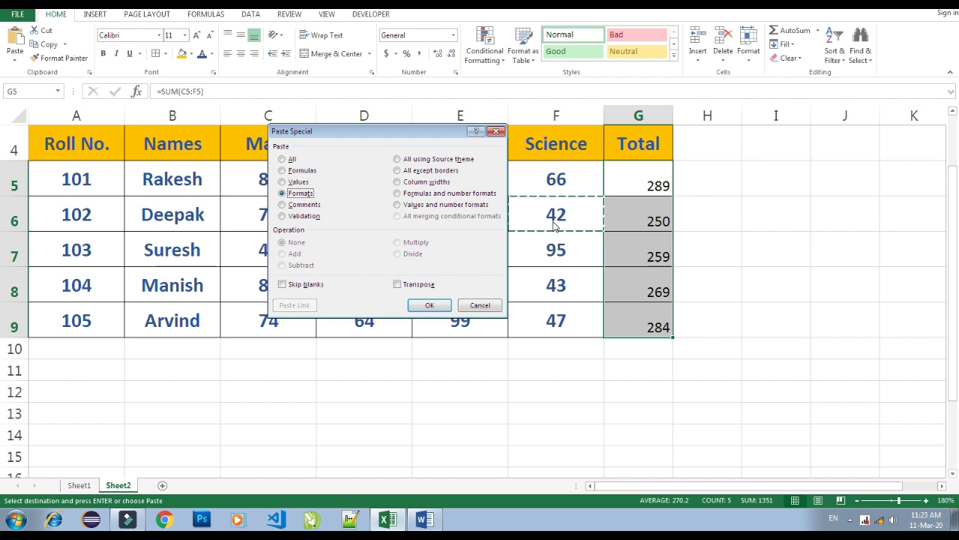
key("Return")
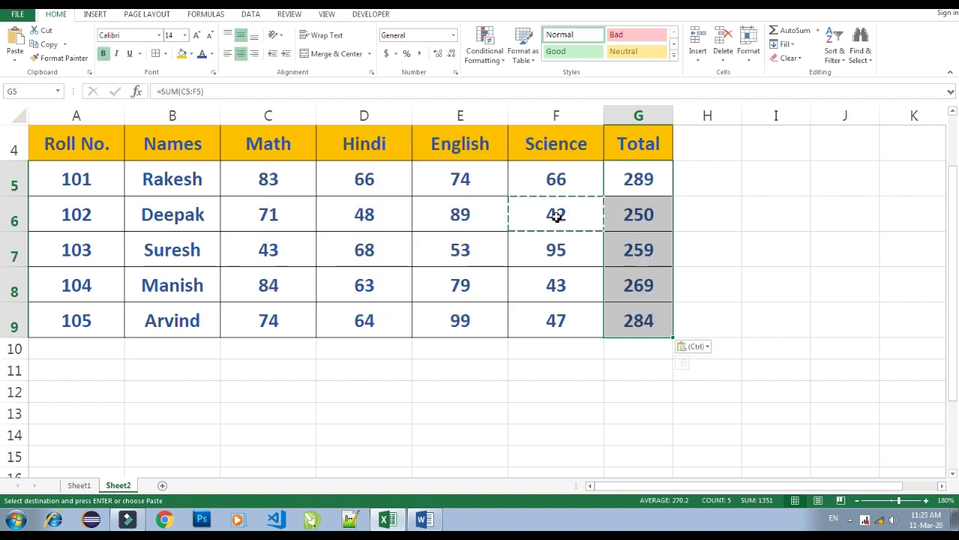
left_click(642, 198)
Clear All contents and formatting from the Hindi through Total columns, D4:G9.
mouse_move(360, 143)
left_mouse_down()
mouse_move(463, 146)
mouse_move(621, 332)
left_mouse_up()
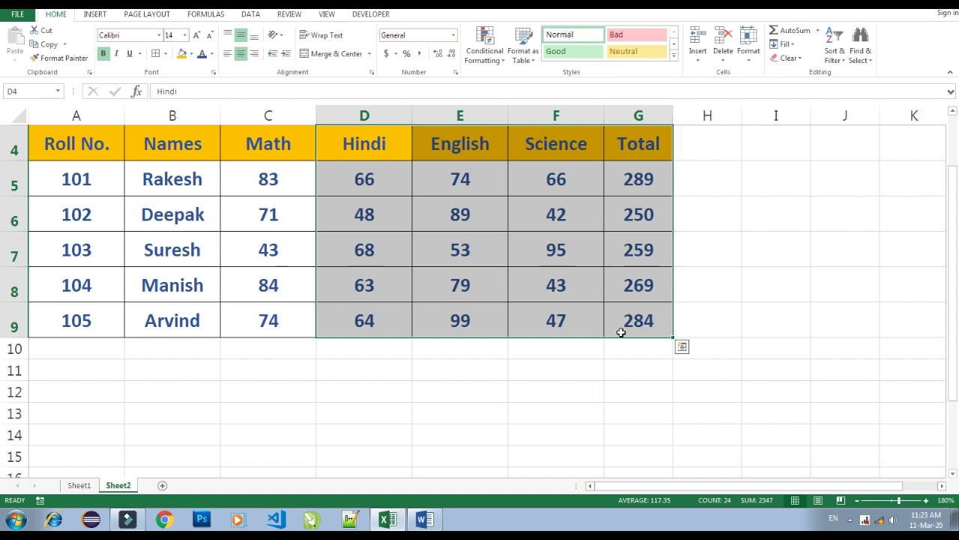
key("alt")
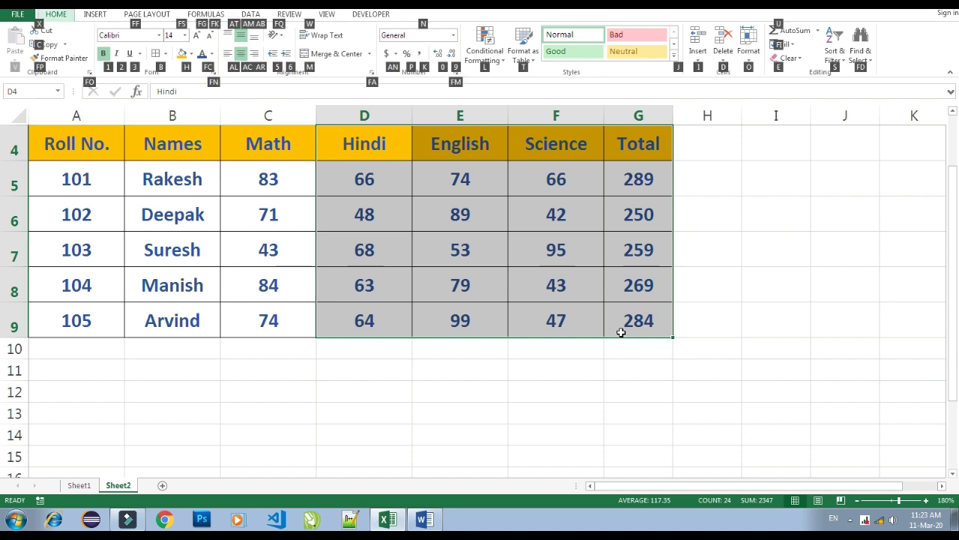
key("e")
key("a")
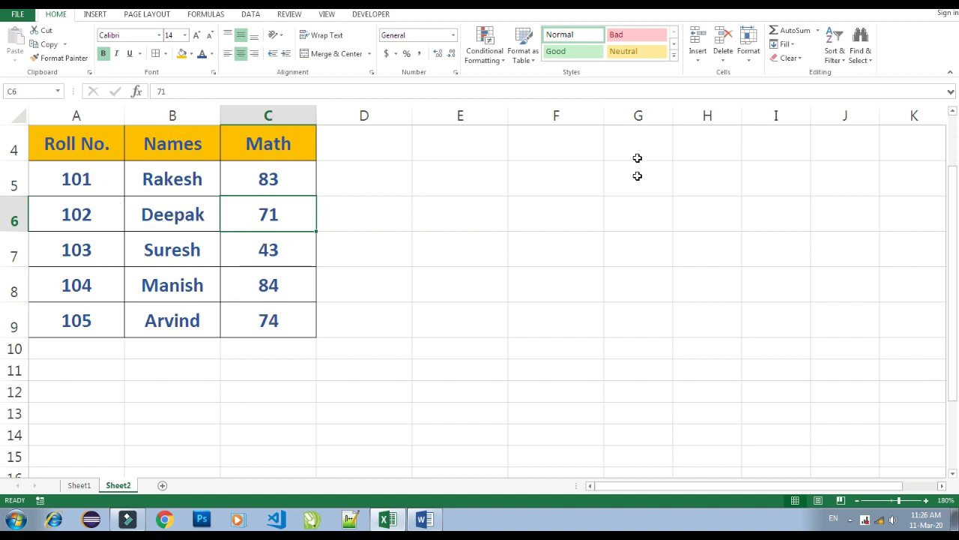
left_click(189, 228)
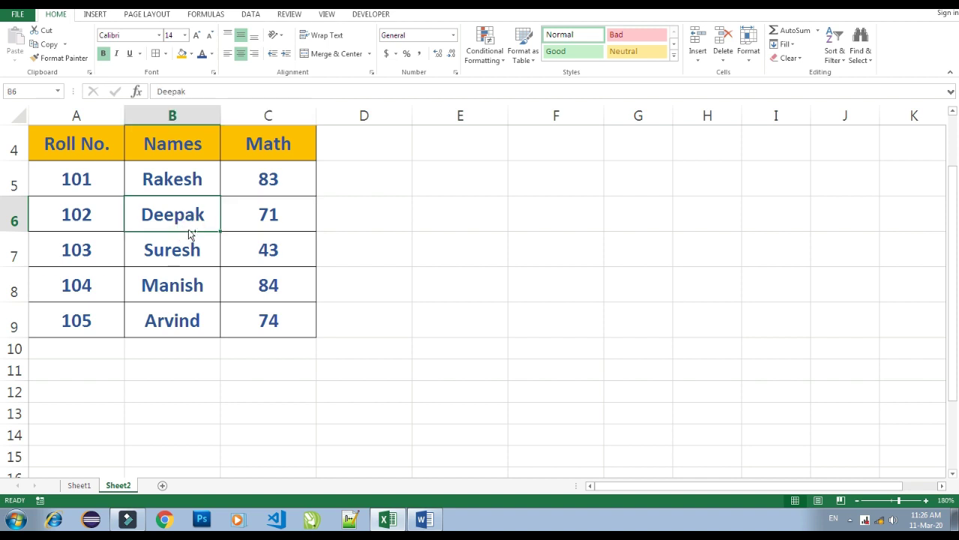
Cut the Roll No./Names/Math table A4:C9 and paste it at F4.
left_click(97, 149)
key("ctrl+shift+Right")
key("ctrl+shift+Down")
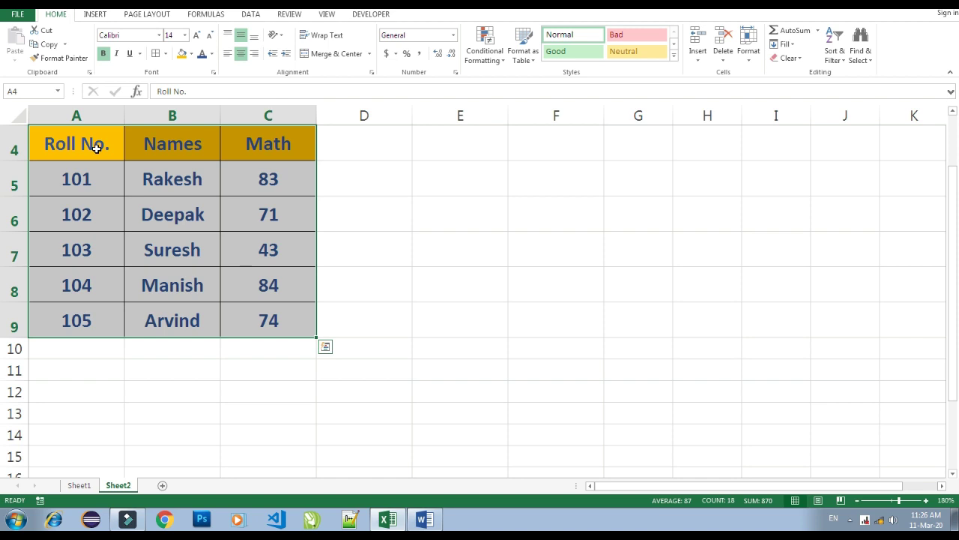
key("ctrl+x")
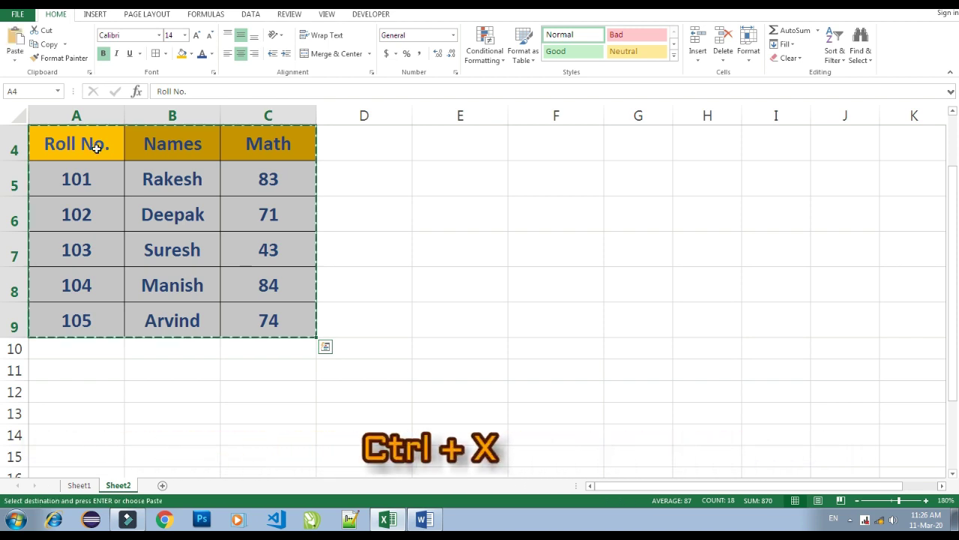
key("Right")
key("Right")
key("Right")
key("Right")
key("Right")
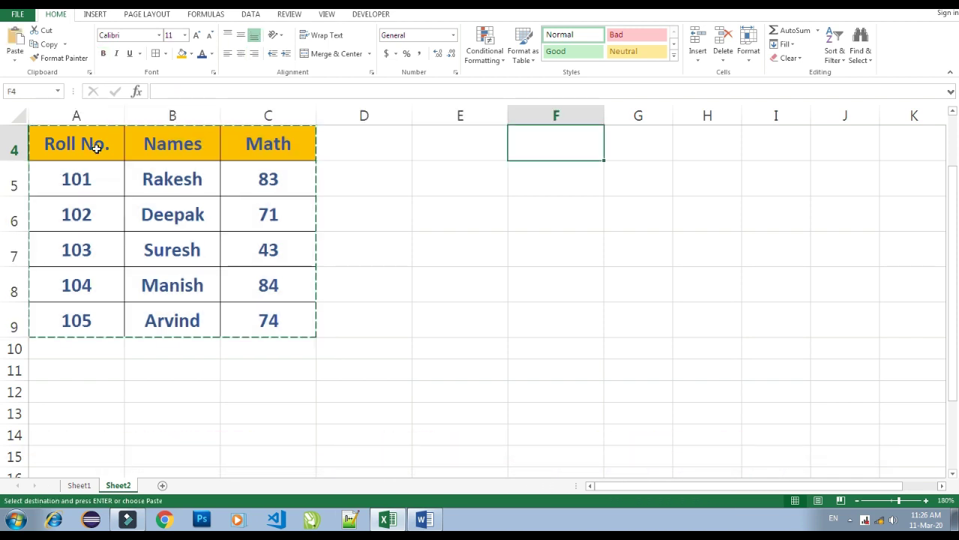
key("ctrl+v")
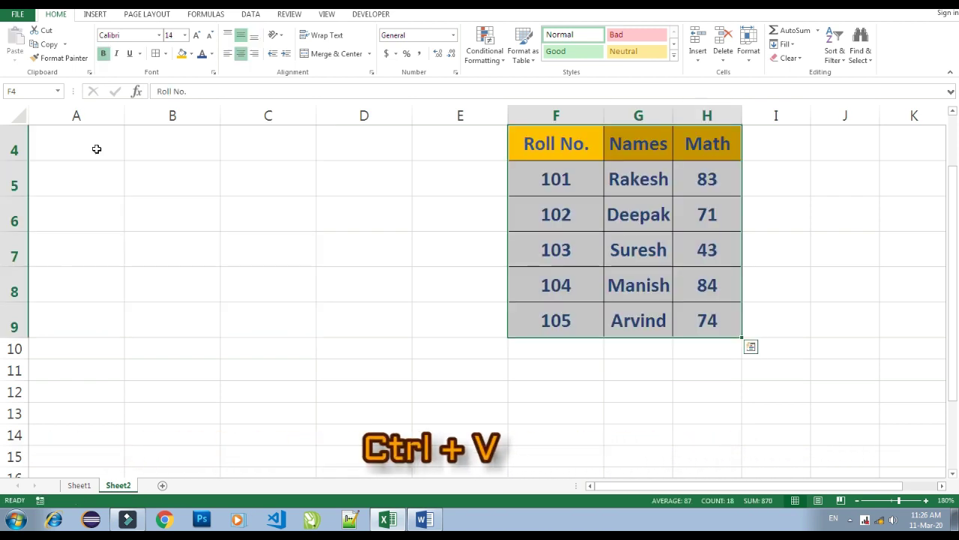
Copy the F4:H9 table and paste a duplicate back at A4.
key("Right")
key("Right")
key("Left")
key("Left")
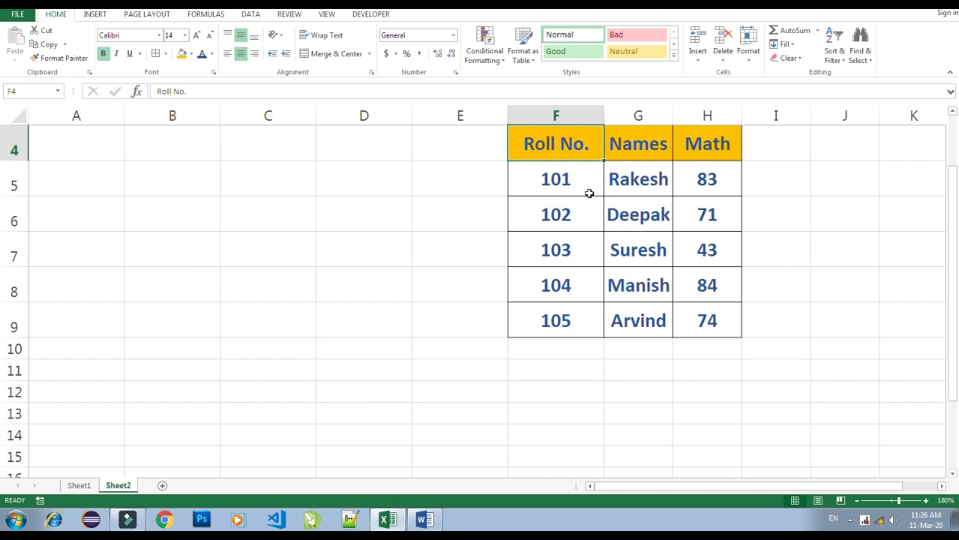
key("ctrl+a")
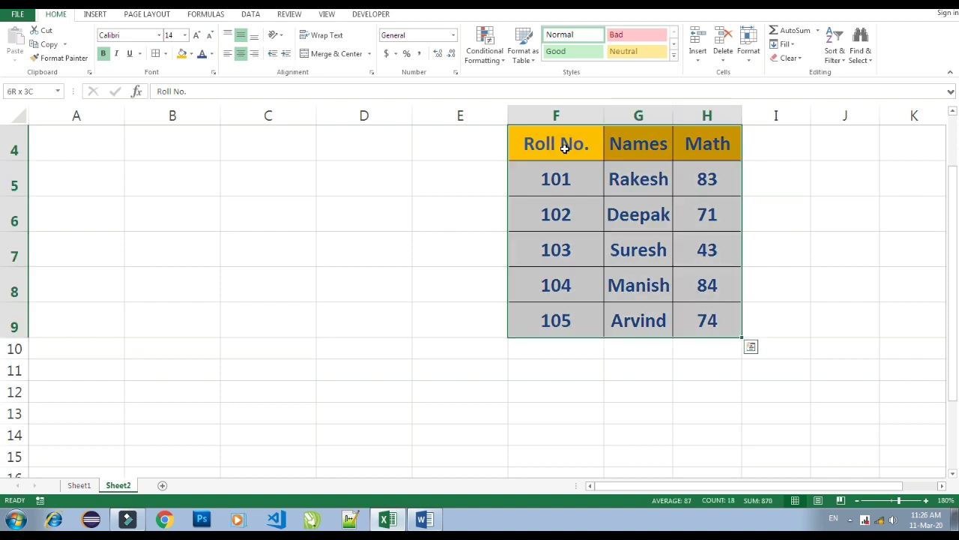
key("ctrl+c")
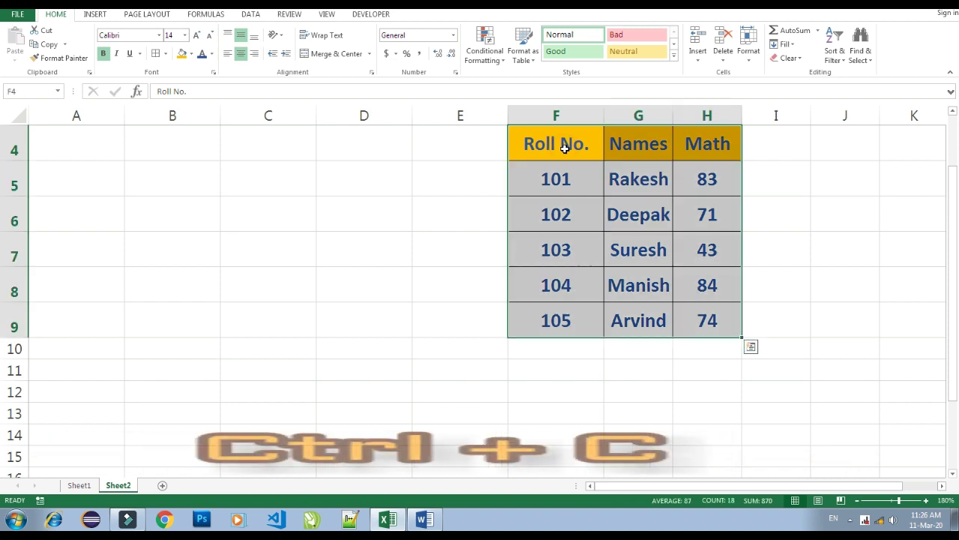
key("Left")
key("Left")
key("Left")
key("Left")
key("Left")
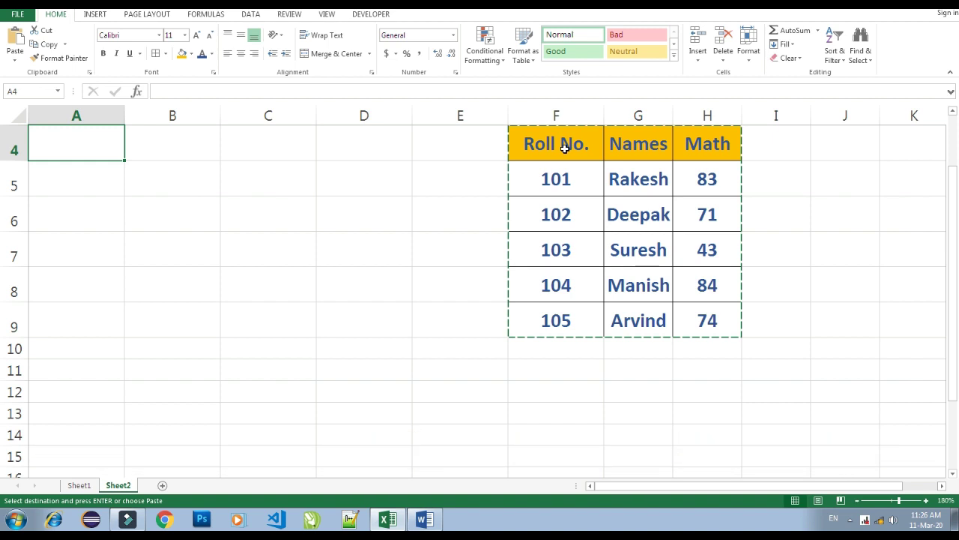
key("ctrl+v")
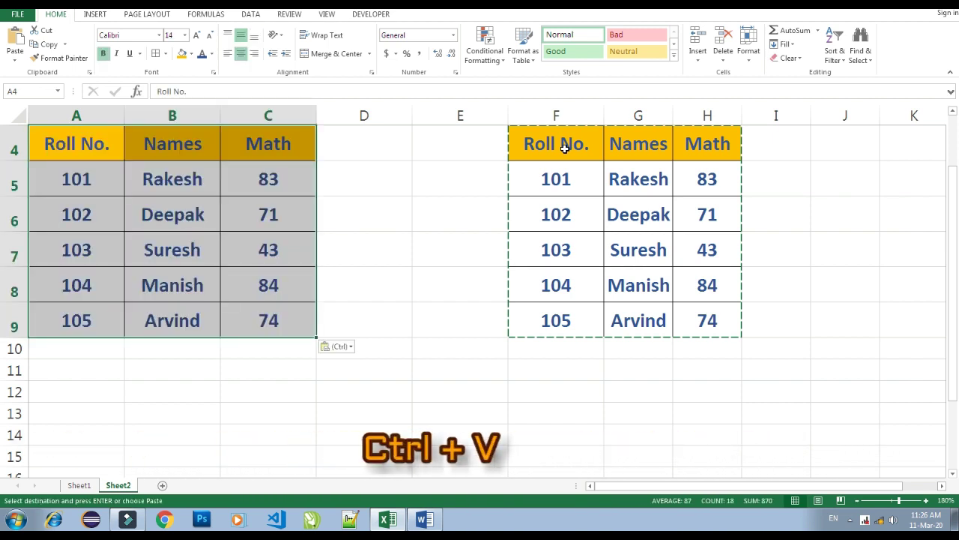
left_click(193, 208)
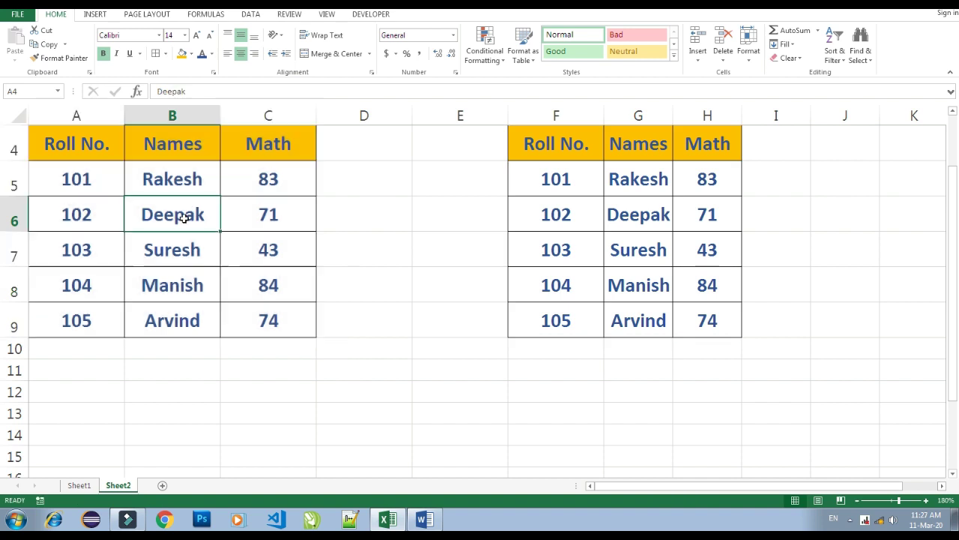
left_click(84, 177)
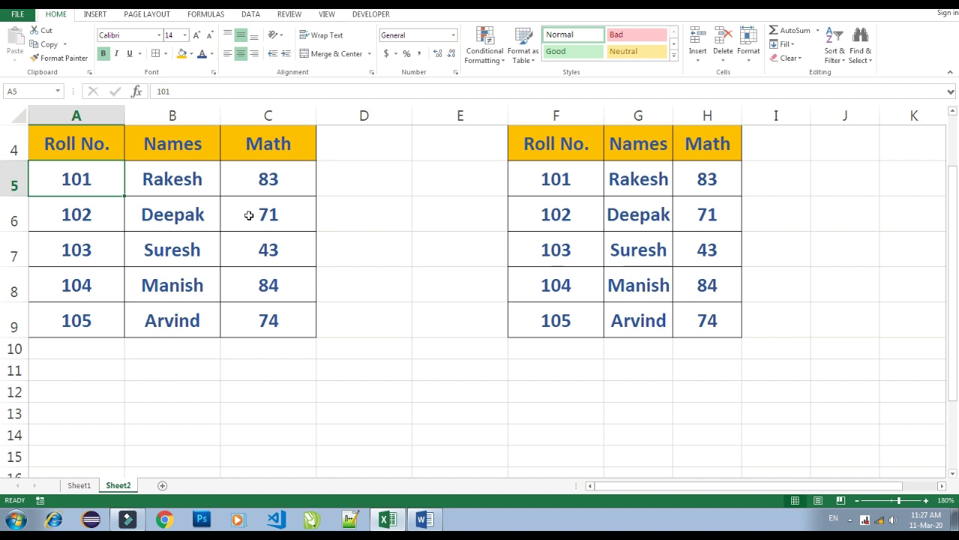
Find 'Deepak' in the sheet, locating it in B6 and G6, then close the search.
key("ctrl+f")
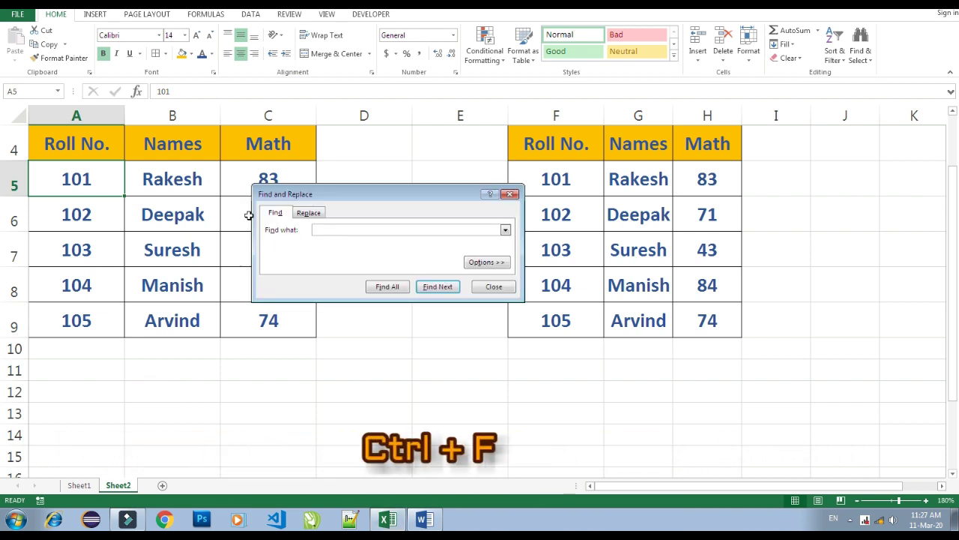
left_click_drag(335, 194, 329, 318)
left_click(320, 352)
type("Deepak")
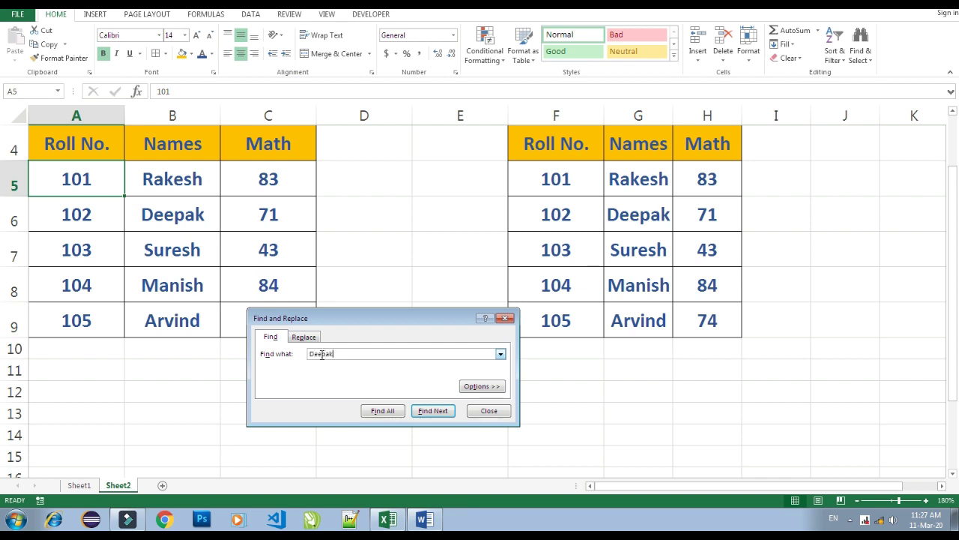
key("Return")
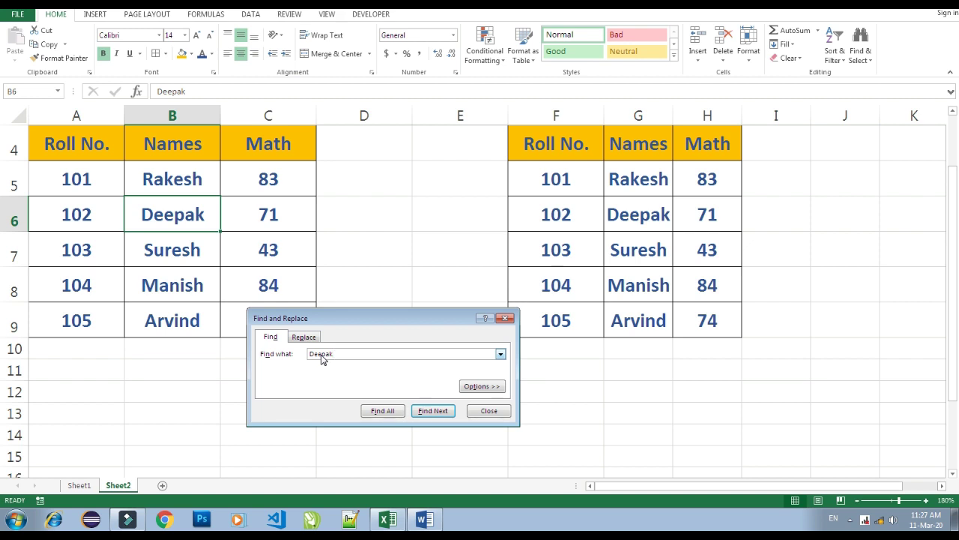
key("Return")
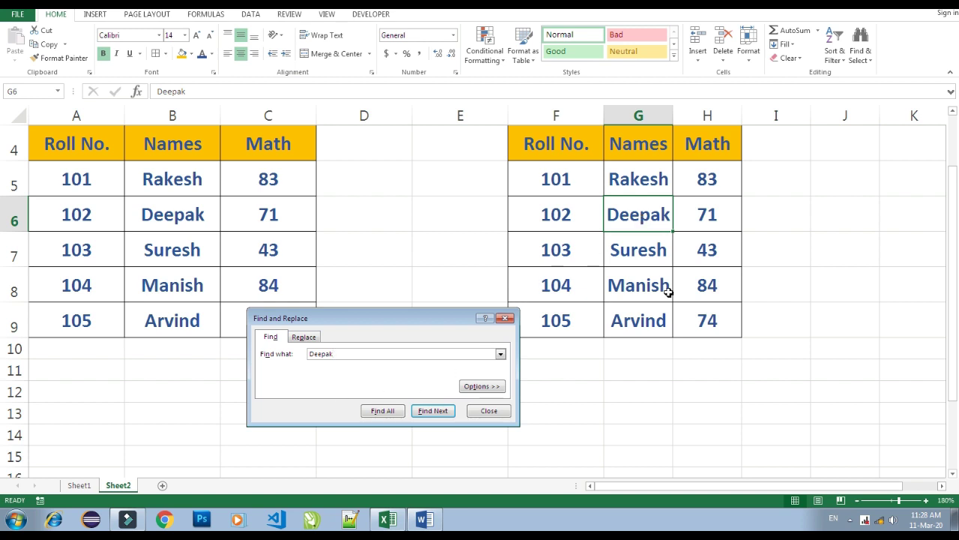
key("Escape")
left_click(214, 225)
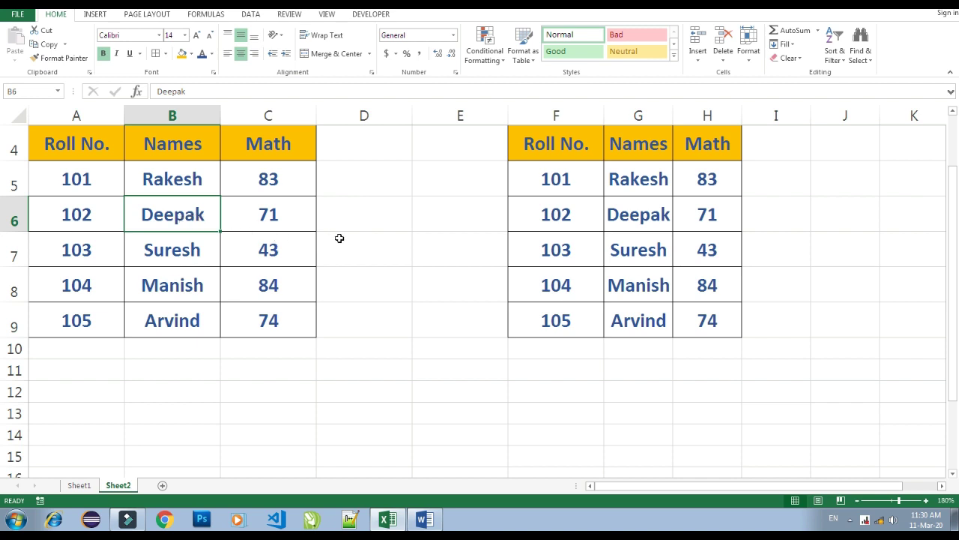
Use Replace All to change Deepak to Mukesh in both tables, then close the dialogs.
key("ctrl+h")
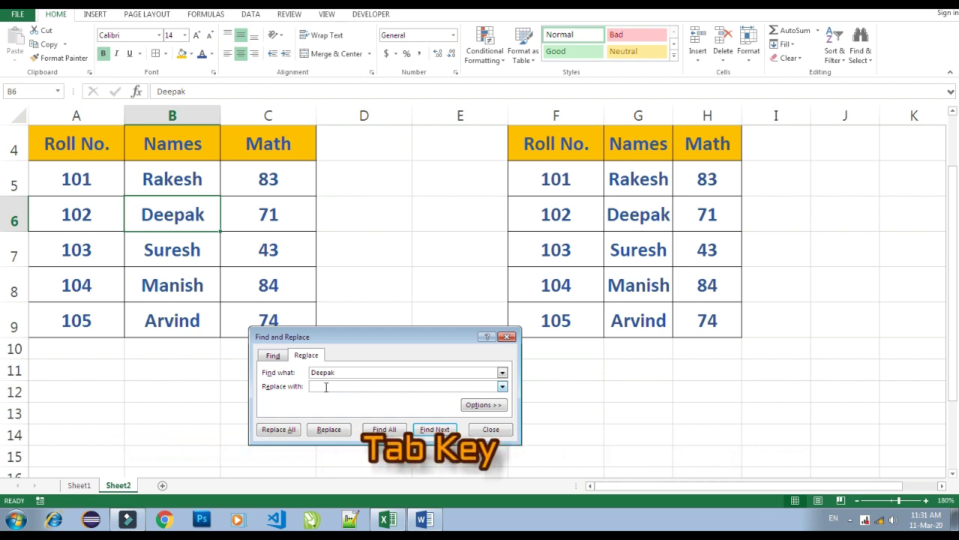
type("Mukesh")
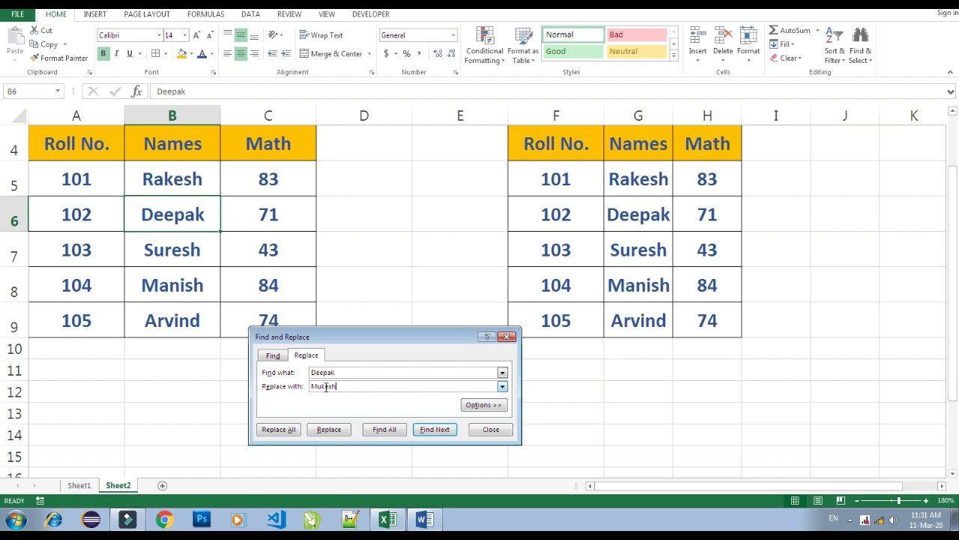
key("Tab")
key("Tab")
key("Return")
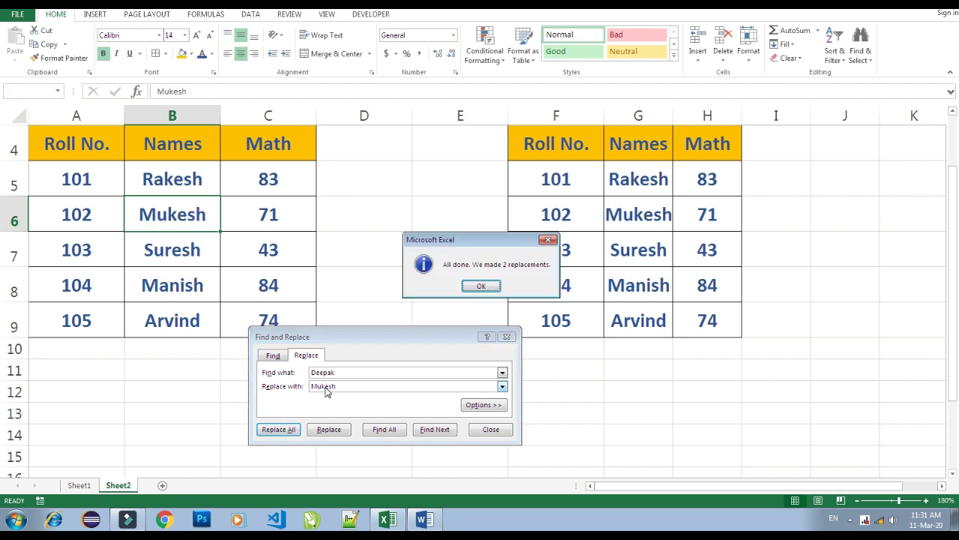
key("Return")
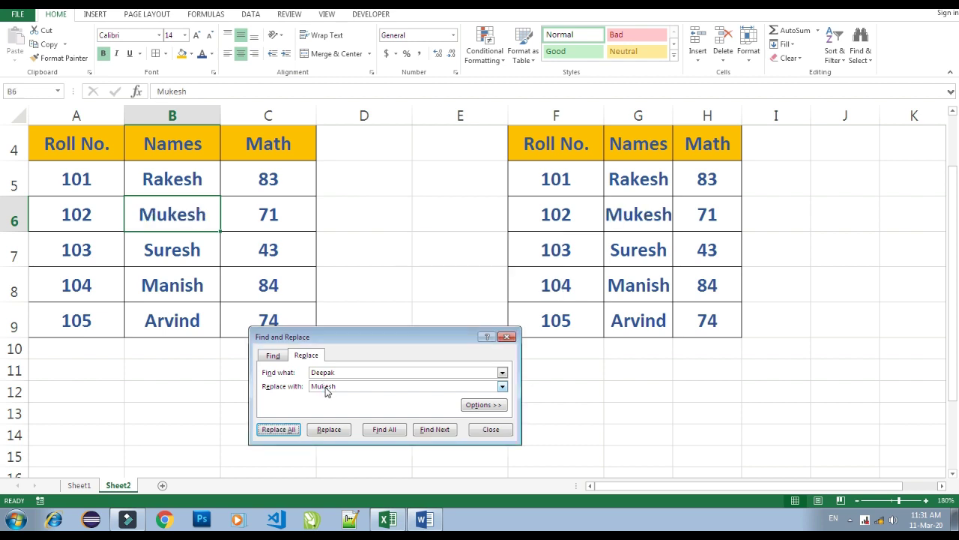
key("Escape")
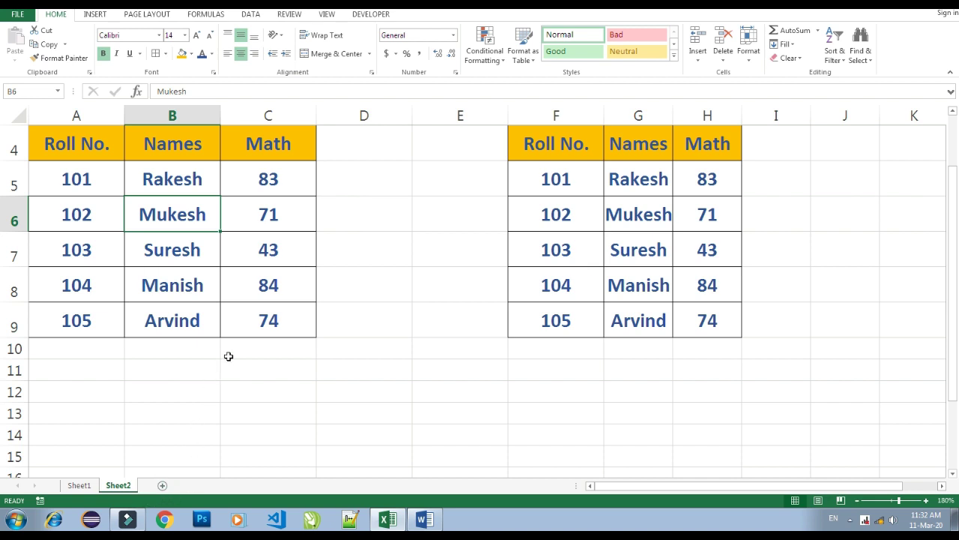
Insert blank Sheet3 with Shift+F11, then return to Sheet2's Mukesh marks tables.
key("shift+F11")
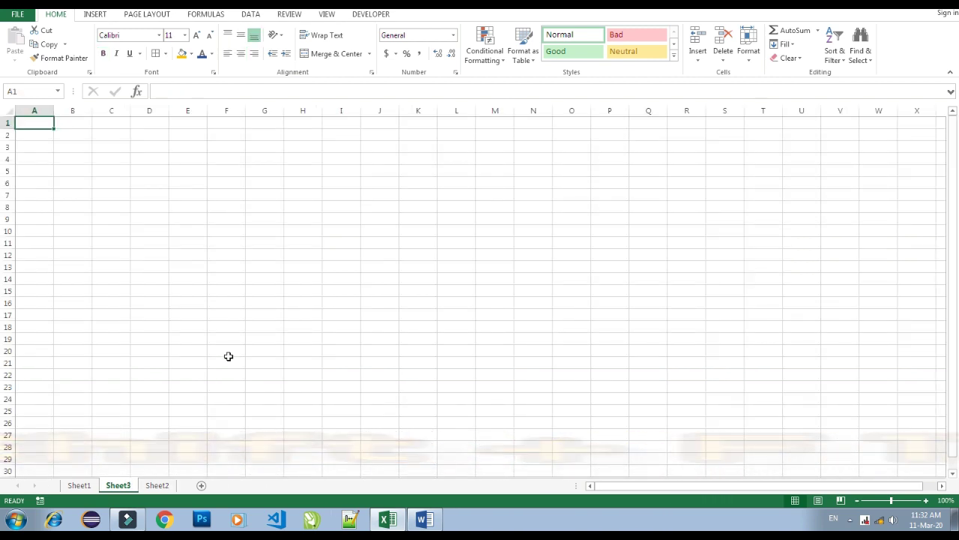
left_click(158, 485)
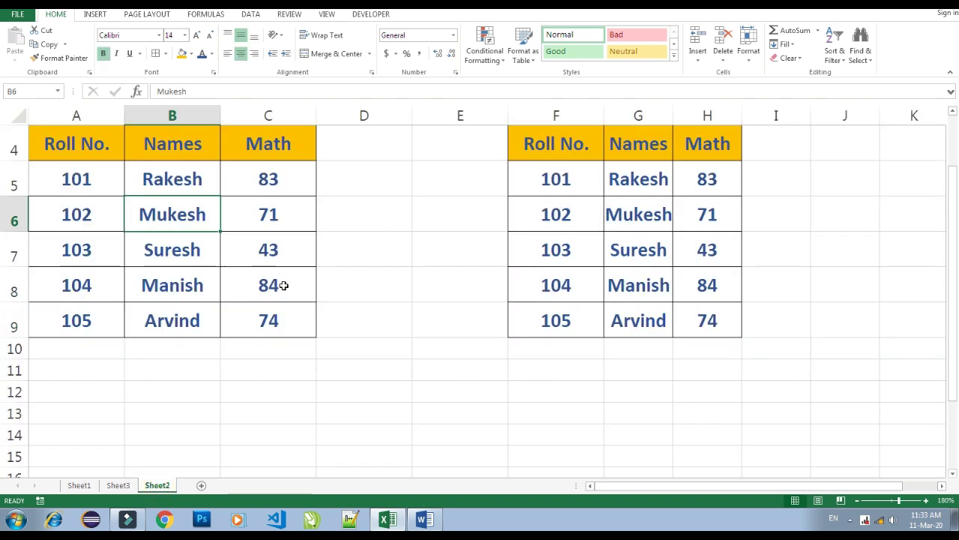
Read the two-page Excel shortcut notes in Word, from Insert Column through Advance Color Formatting.
left_click(423, 519)
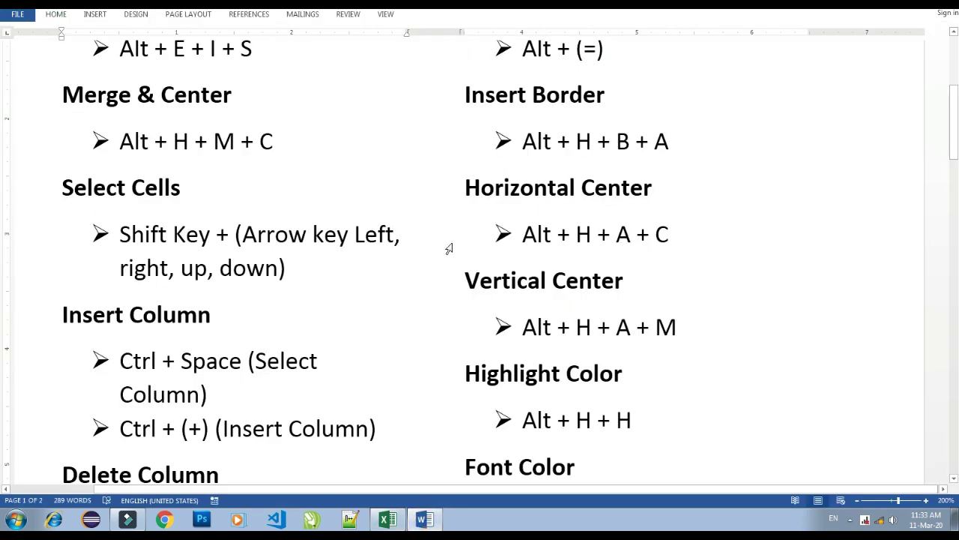
scroll(452, 259, "up", 5)
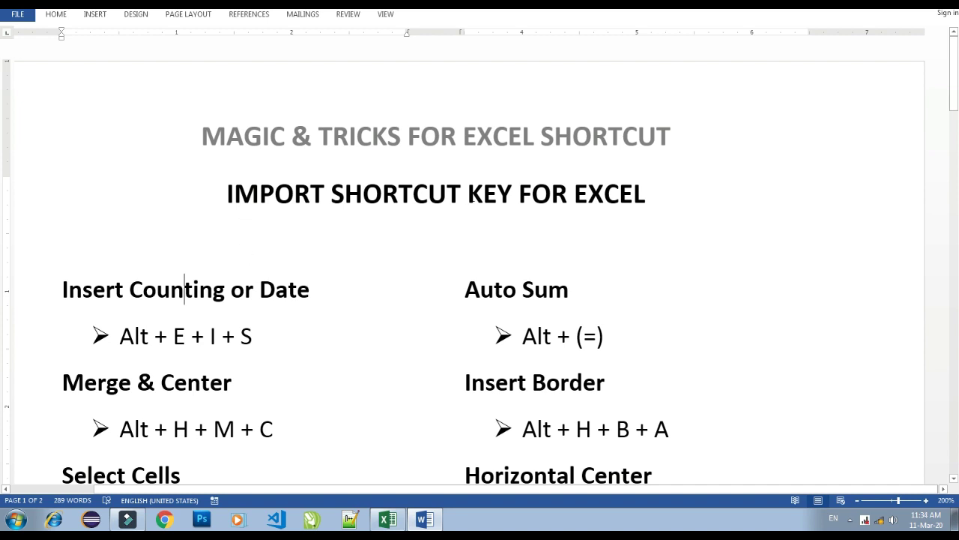
scroll(345, 246, "down", 5)
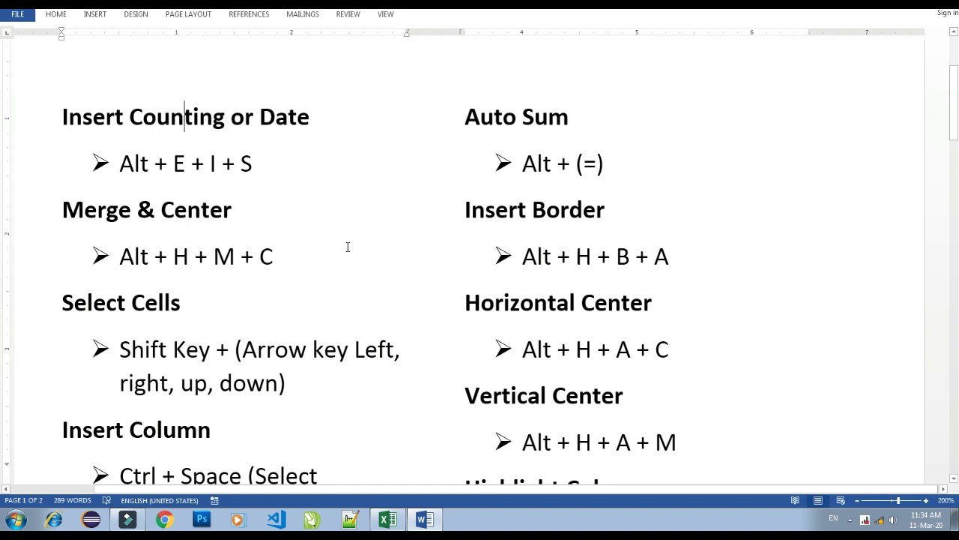
left_click(188, 125)
scroll(444, 349, "down", 5)
scroll(448, 345, "down", 3)
scroll(451, 341, "down", 2)
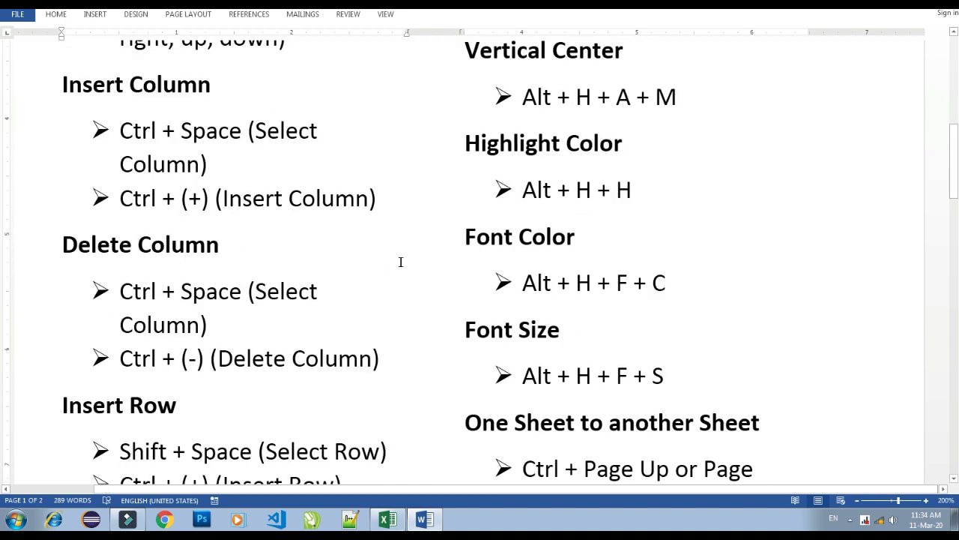
scroll(401, 261, "down", 2)
scroll(401, 261, "down", 3)
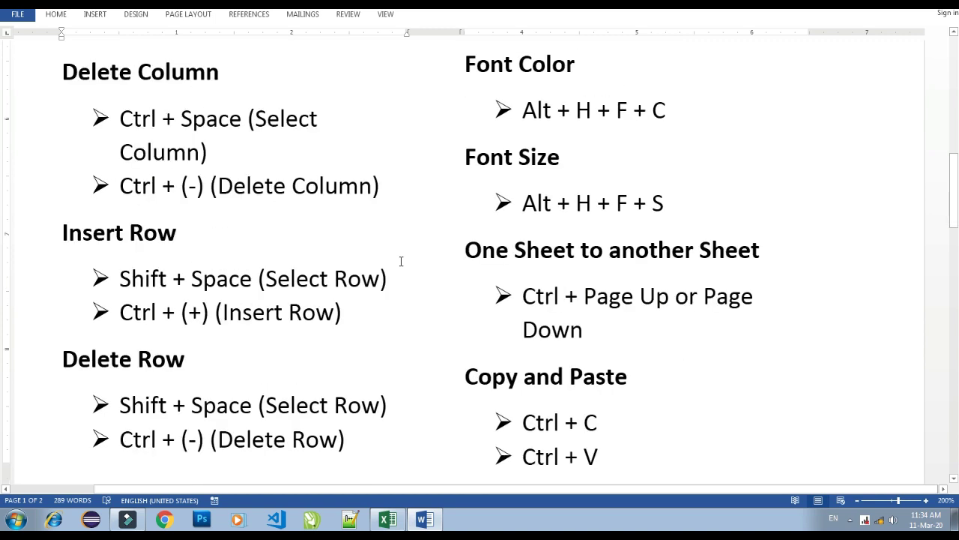
scroll(401, 260, "down", 2)
scroll(401, 262, "down", 5)
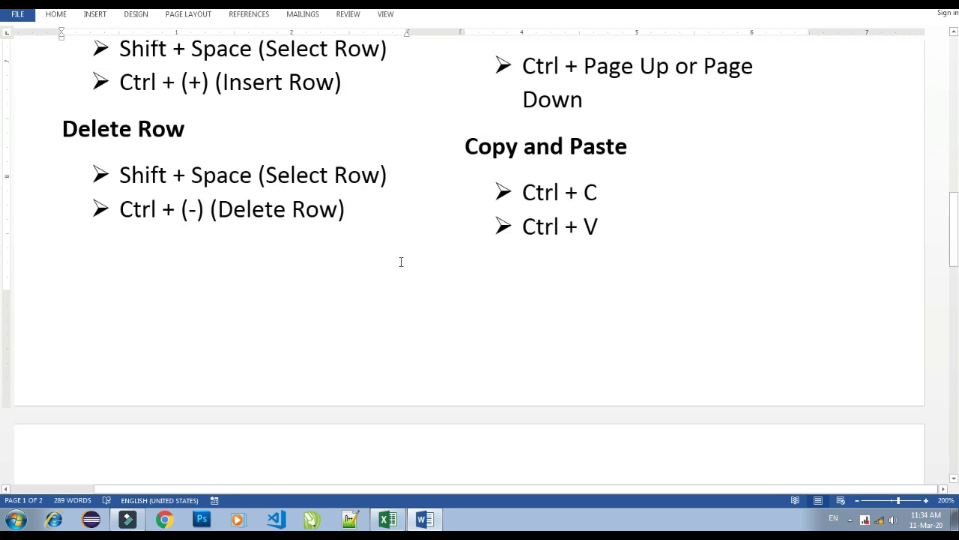
scroll(401, 261, "down", 7)
scroll(401, 262, "down", 5)
scroll(401, 261, "down", 3)
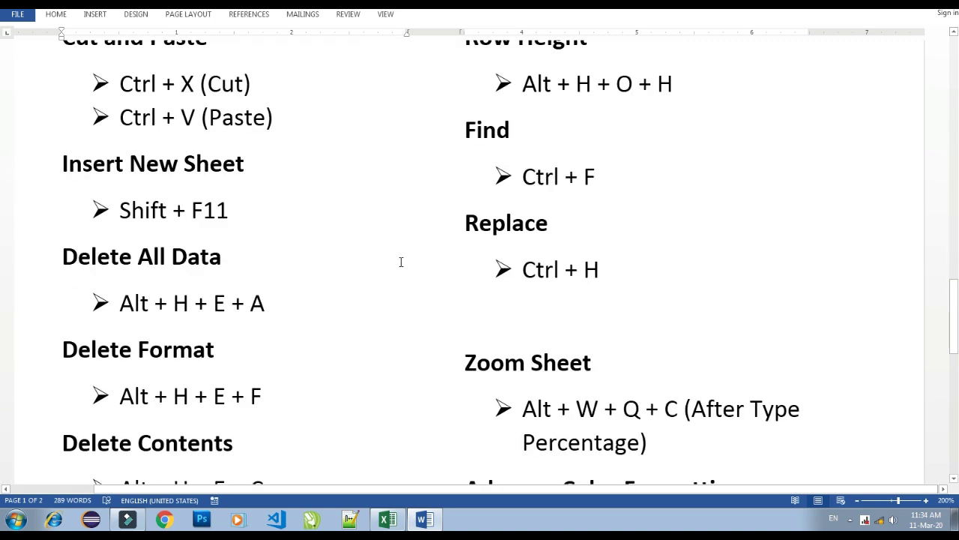
scroll(401, 262, "up", 2)
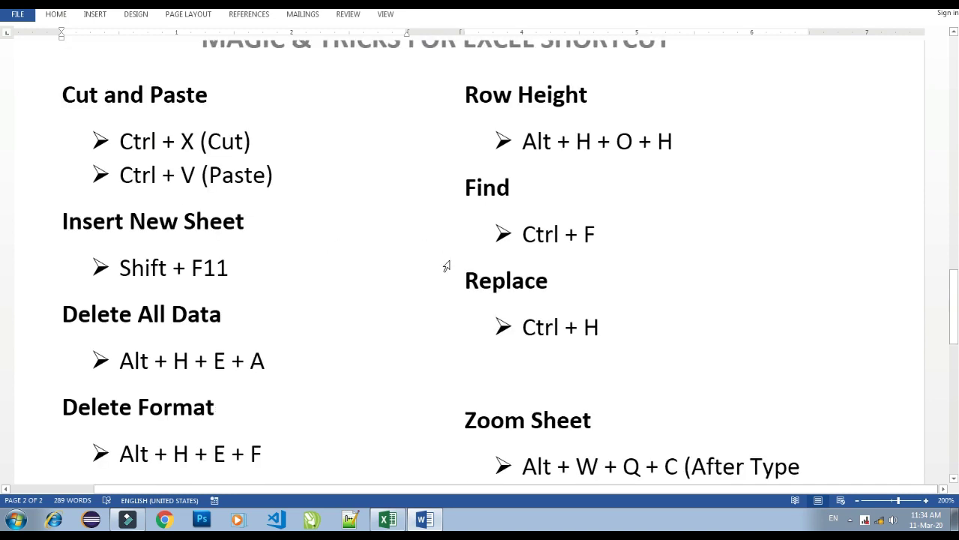
scroll(372, 299, "down", 1)
scroll(371, 300, "down", 1)
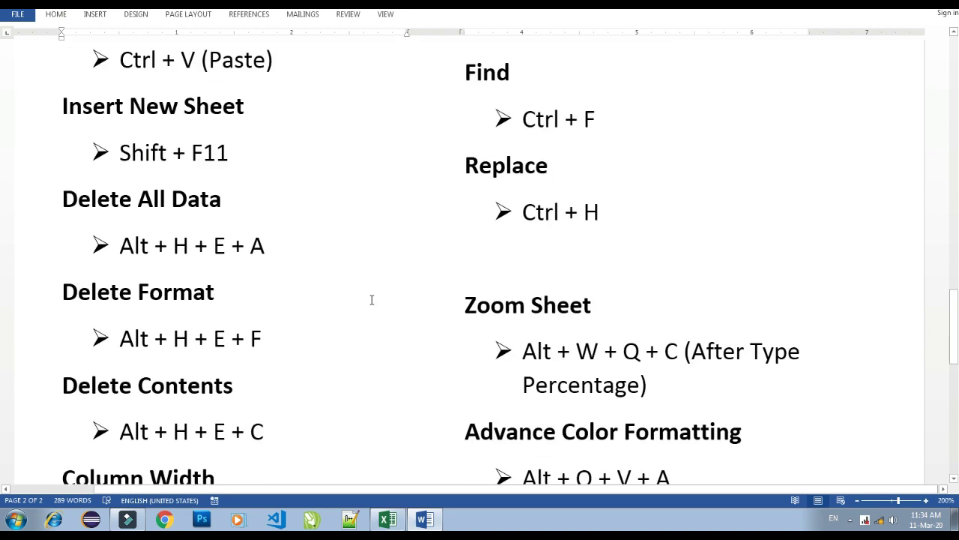
scroll(372, 300, "down", 2)
scroll(372, 299, "down", 1)
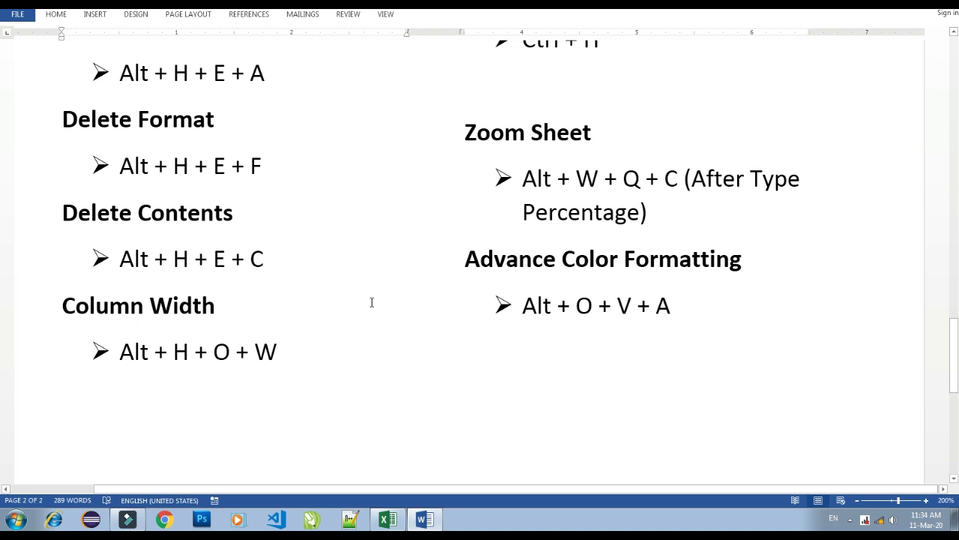
scroll(372, 302, "up", 6)
scroll(386, 332, "up", 5)
scroll(385, 332, "up", 5)
scroll(387, 333, "up", 3)
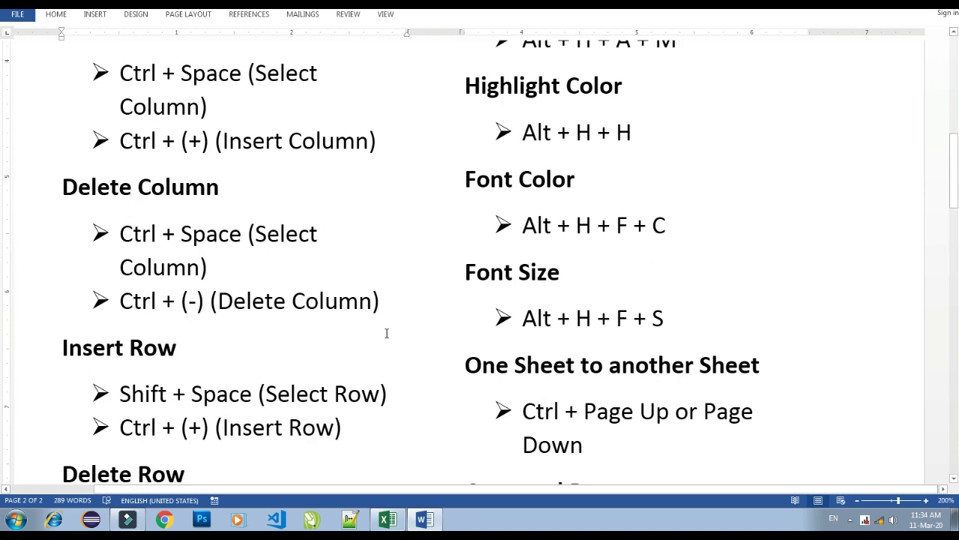
scroll(387, 333, "up", 3)
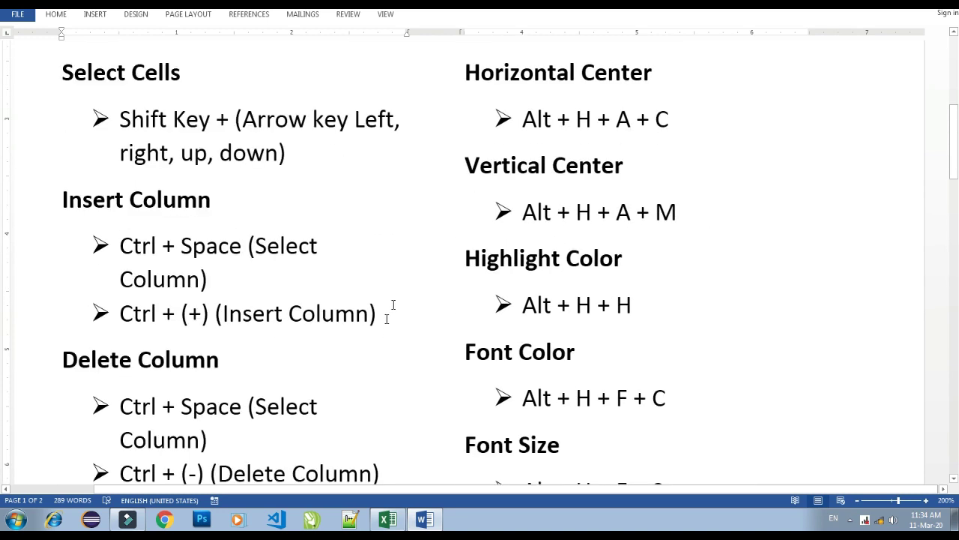
Switch back to the Excel workbook showing Sheet2's two Roll No., Names and Math tables.
left_click(387, 519)
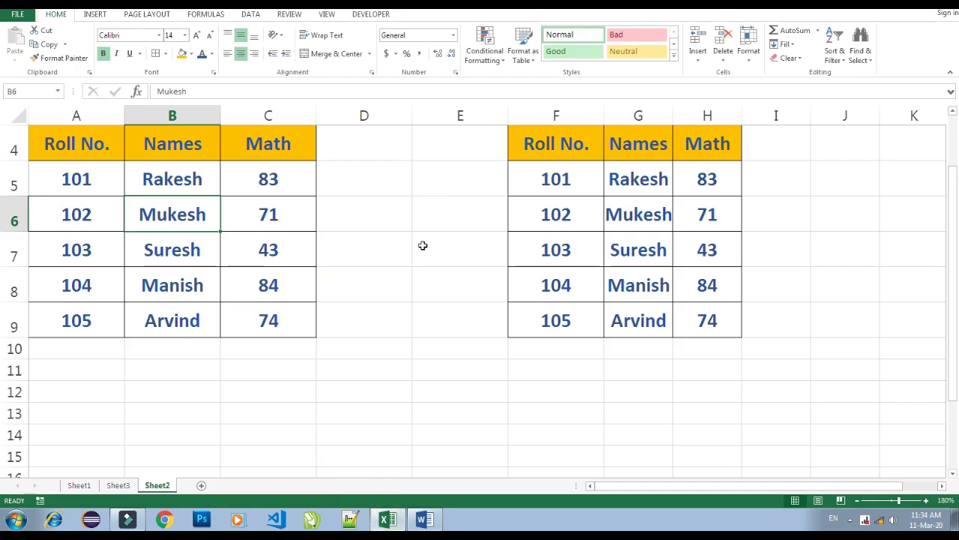